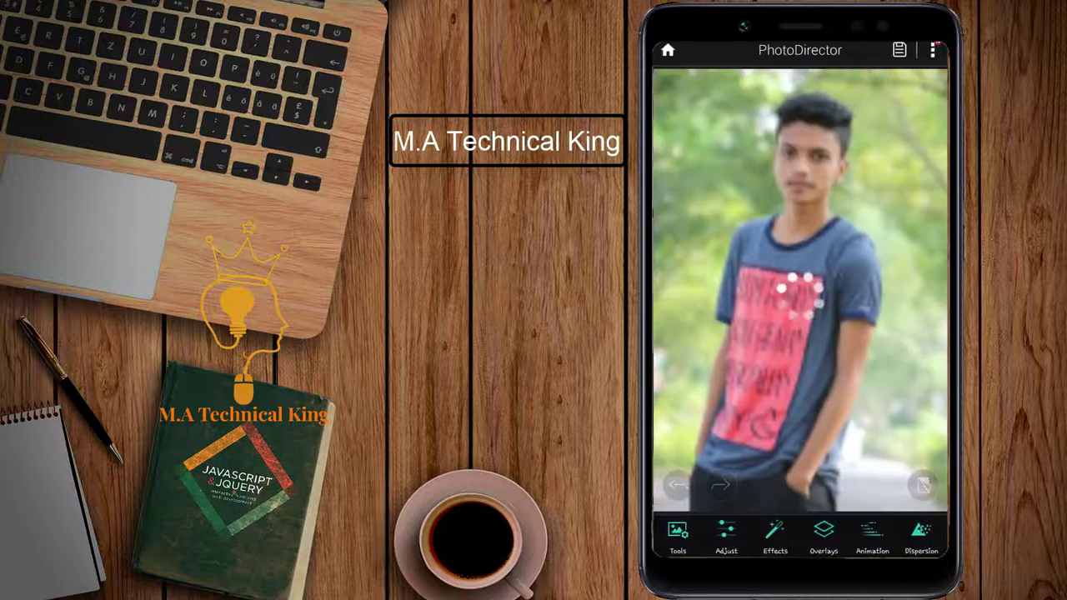
# In HSL, raise red saturation slightly, lighten orange, and shift the yellow hue toward orange.
pyautogui.click(722, 535)
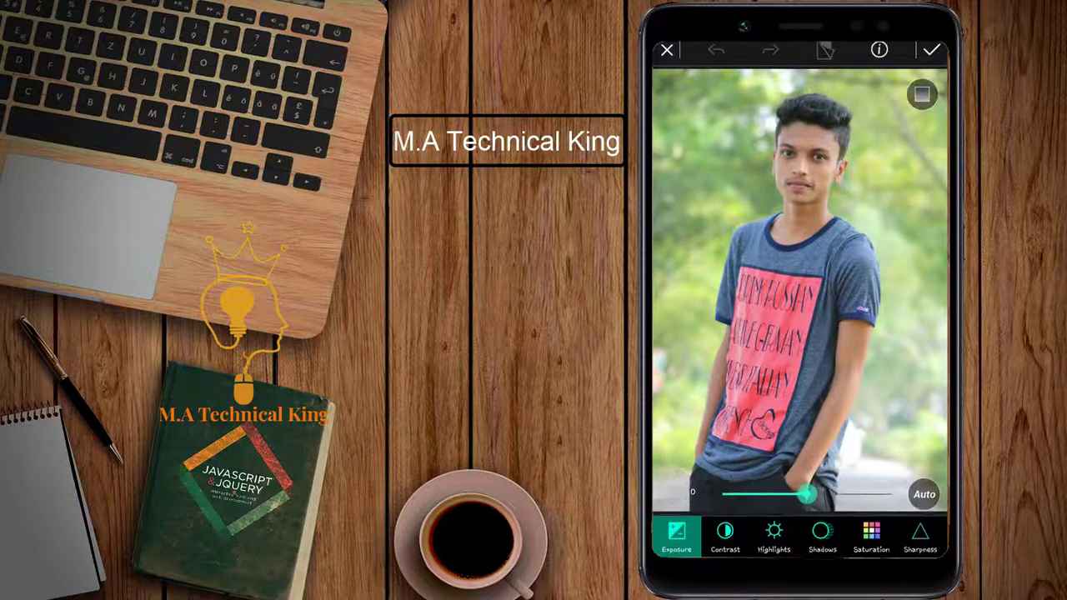
pyautogui.moveTo(875, 535); pyautogui.dragTo(692, 534)
pyautogui.click(923, 534)
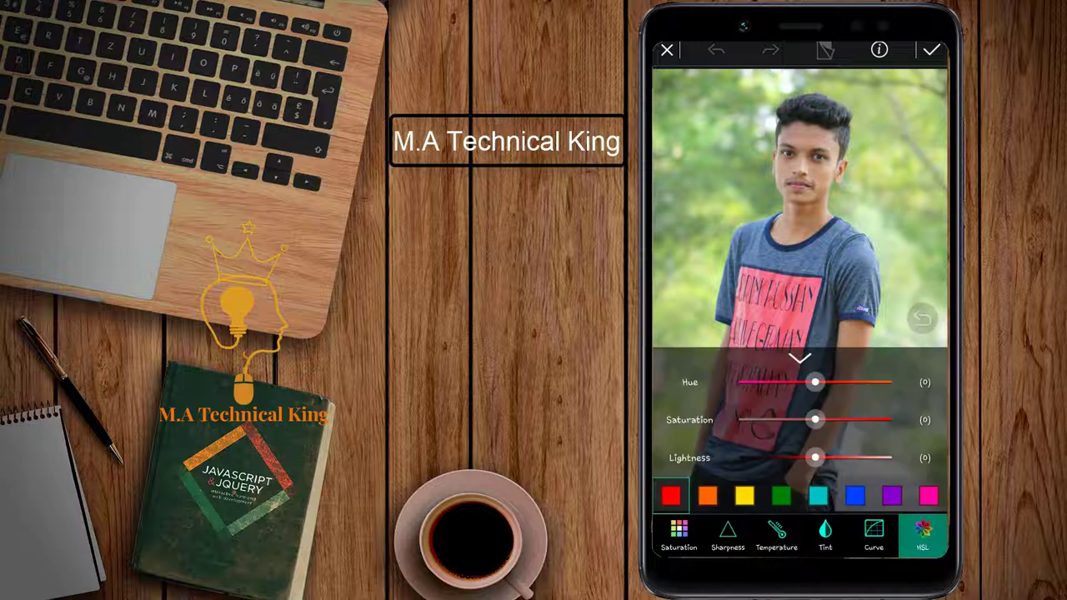
pyautogui.moveTo(815, 419); pyautogui.dragTo(828, 419)
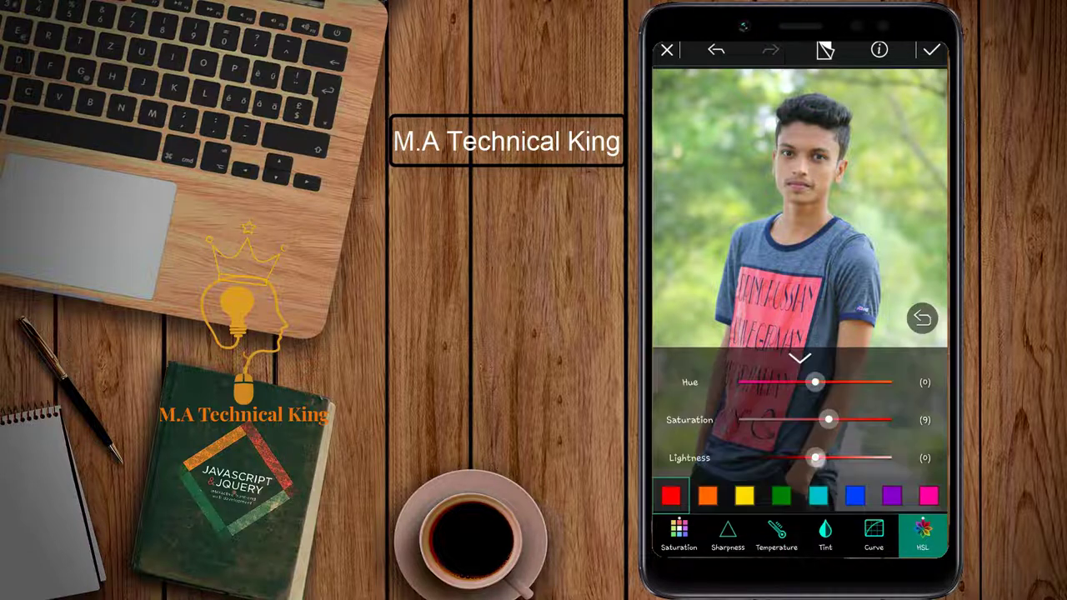
pyautogui.click(708, 496)
pyautogui.moveTo(815, 457); pyautogui.dragTo(834, 458)
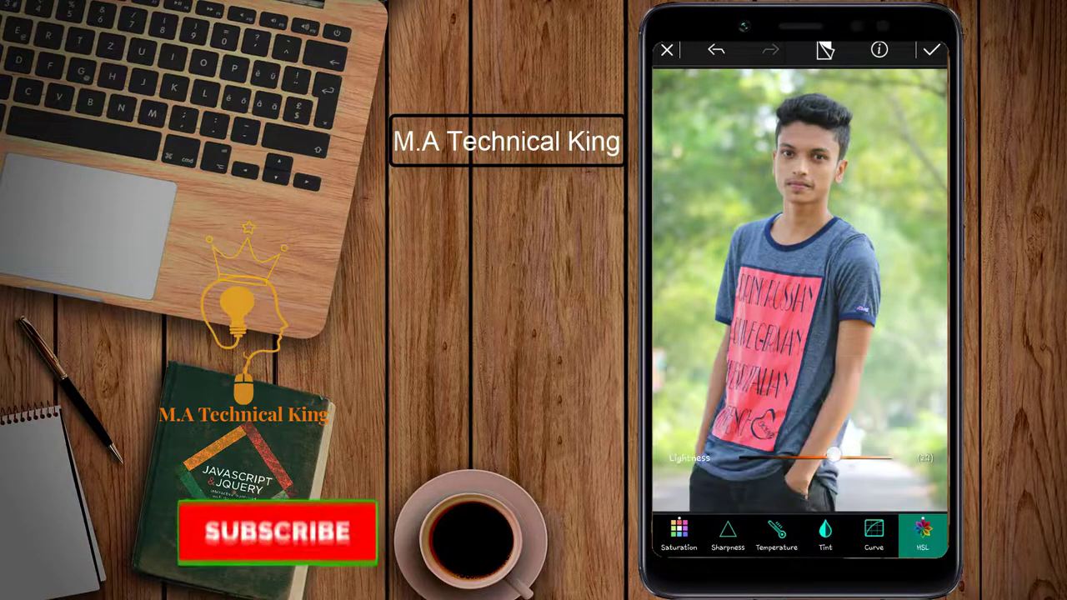
pyautogui.click(744, 496)
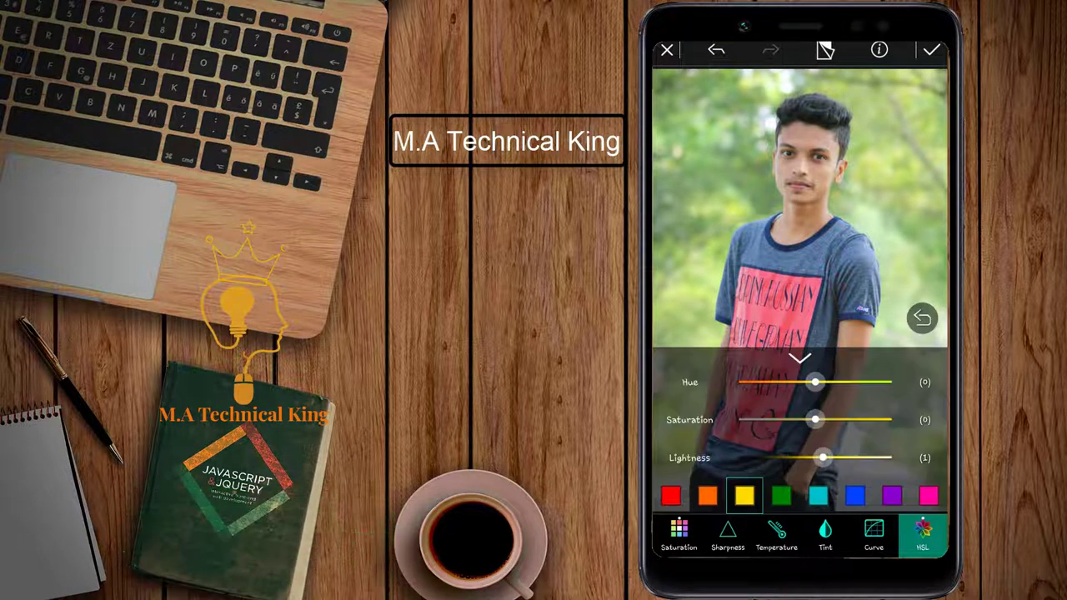
pyautogui.moveTo(815, 381); pyautogui.dragTo(776, 382)
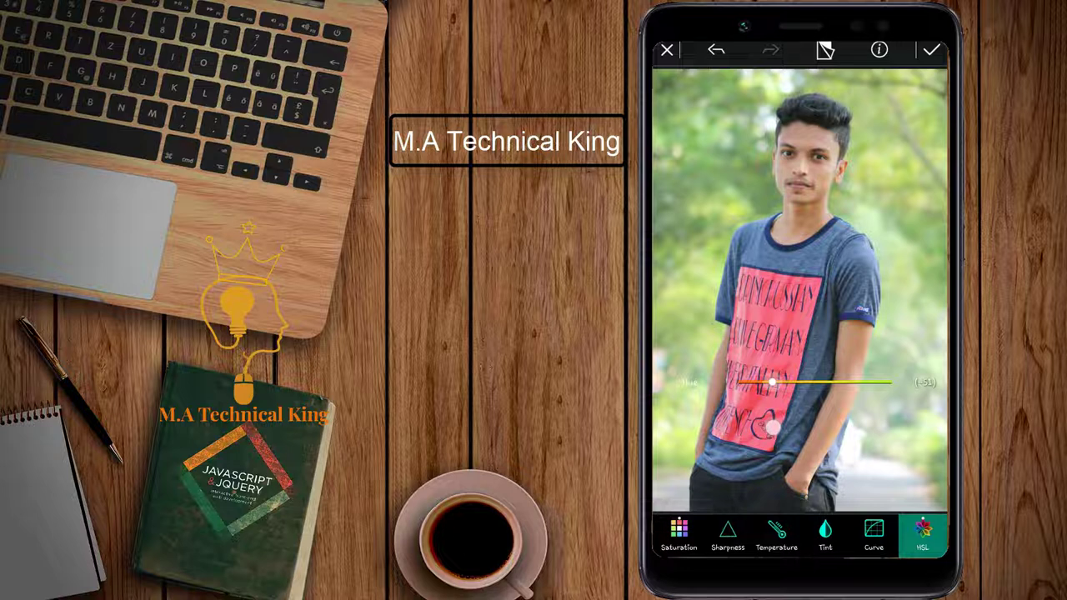
# Set green saturation to 30 and green hue to -71, and boost blue saturation to 81.
pyautogui.click(781, 496)
pyautogui.moveTo(815, 419); pyautogui.dragTo(844, 419)
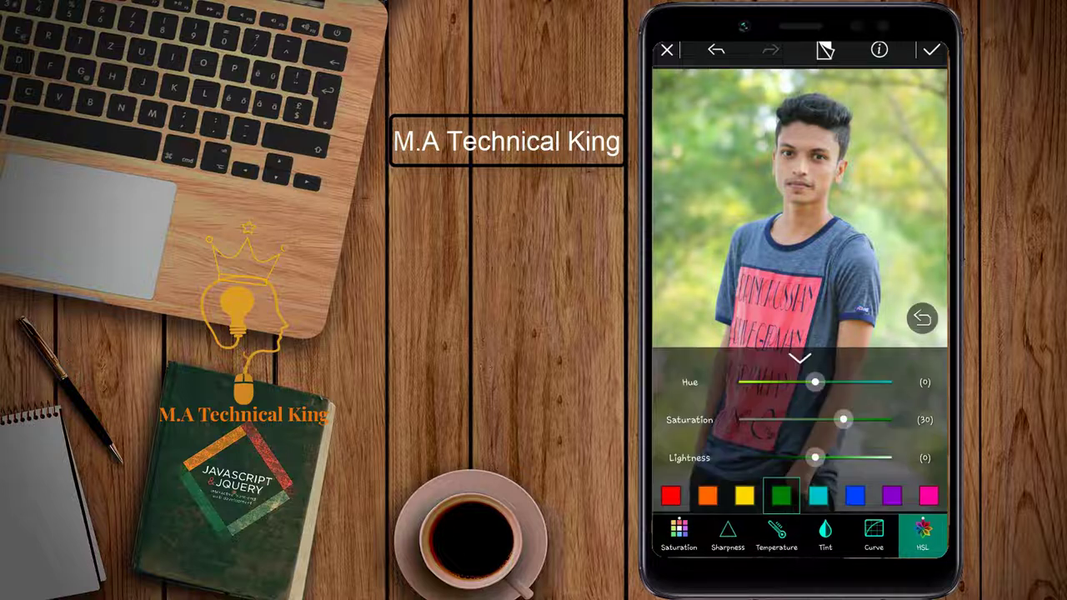
pyautogui.moveTo(815, 381); pyautogui.dragTo(794, 382)
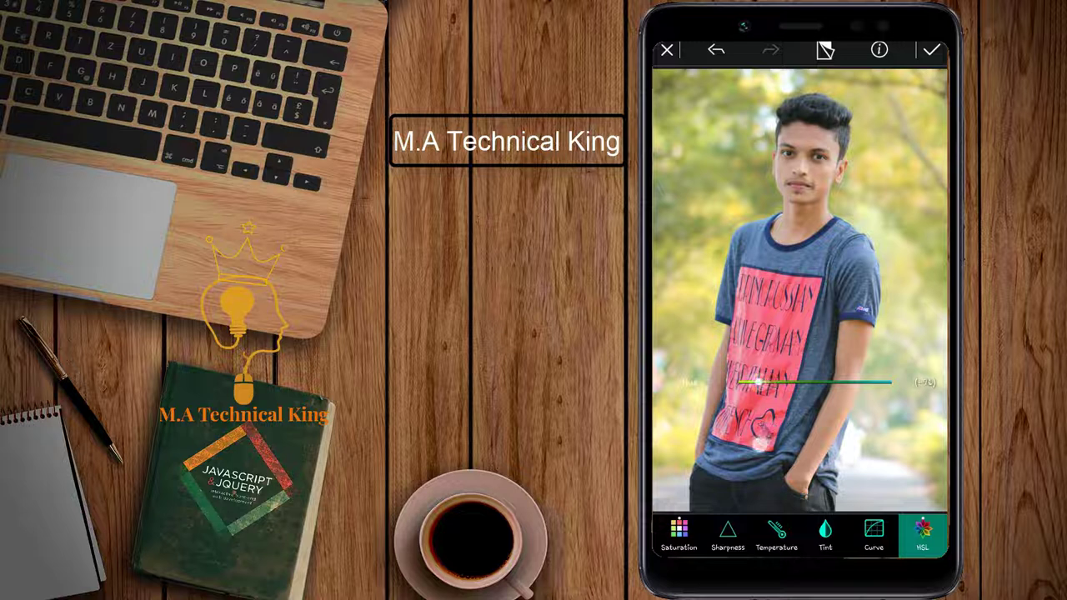
pyautogui.moveTo(758, 381); pyautogui.dragTo(756, 382)
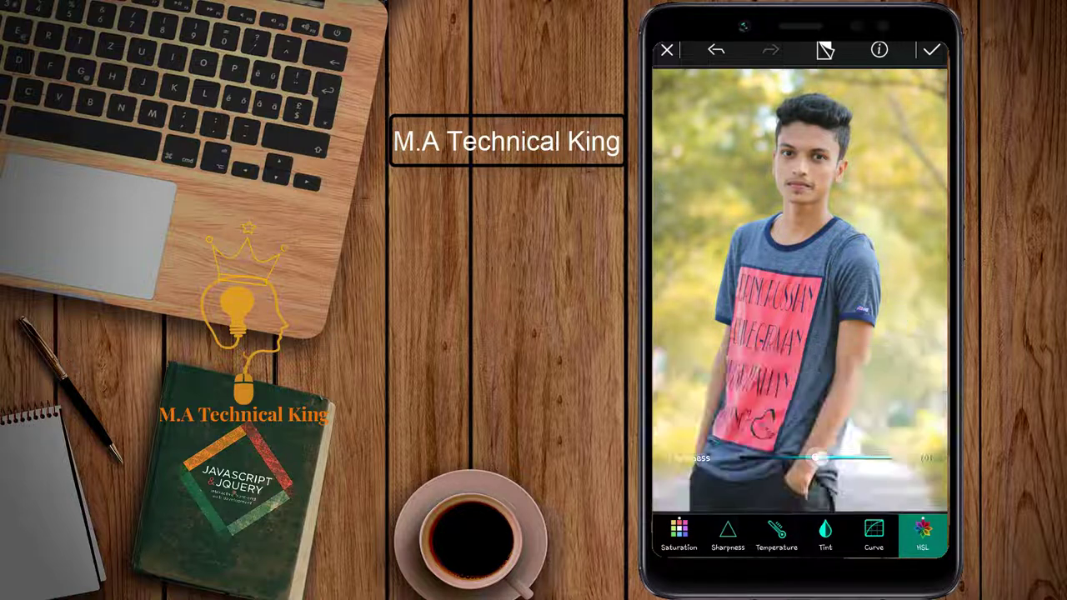
pyautogui.moveTo(843, 419)
pyautogui.mouseDown()
pyautogui.moveTo(825, 419)
pyautogui.moveTo(879, 419)
pyautogui.mouseUp()
pyautogui.click(808, 457)
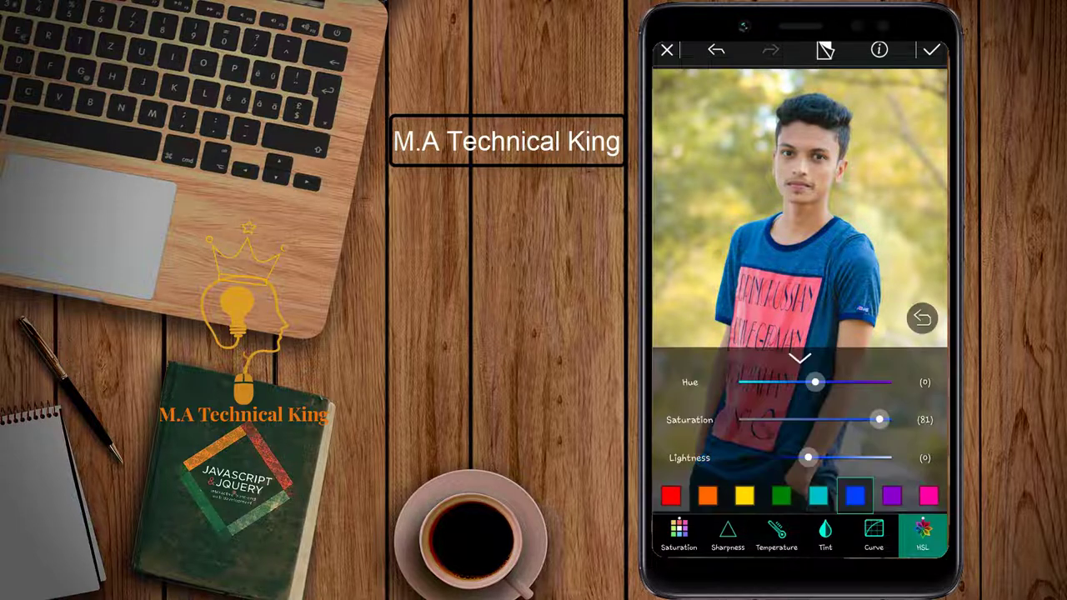
# Shift the purple hue to -49 and push the pink hue up to 100.
pyautogui.click(892, 496)
pyautogui.moveTo(815, 381); pyautogui.dragTo(774, 381)
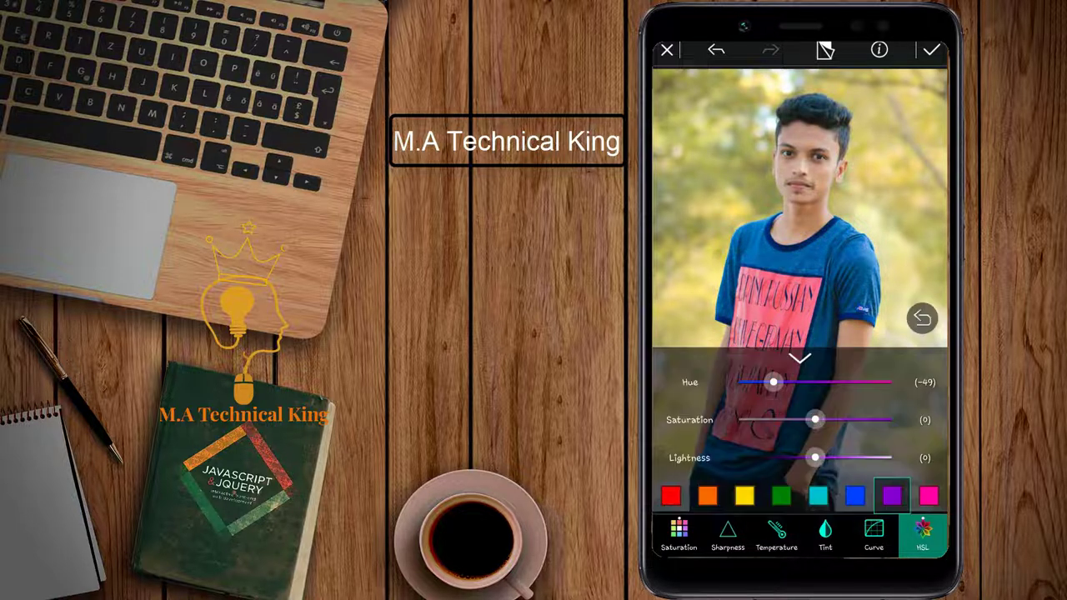
pyautogui.moveTo(814, 419); pyautogui.dragTo(829, 419)
pyautogui.click(929, 496)
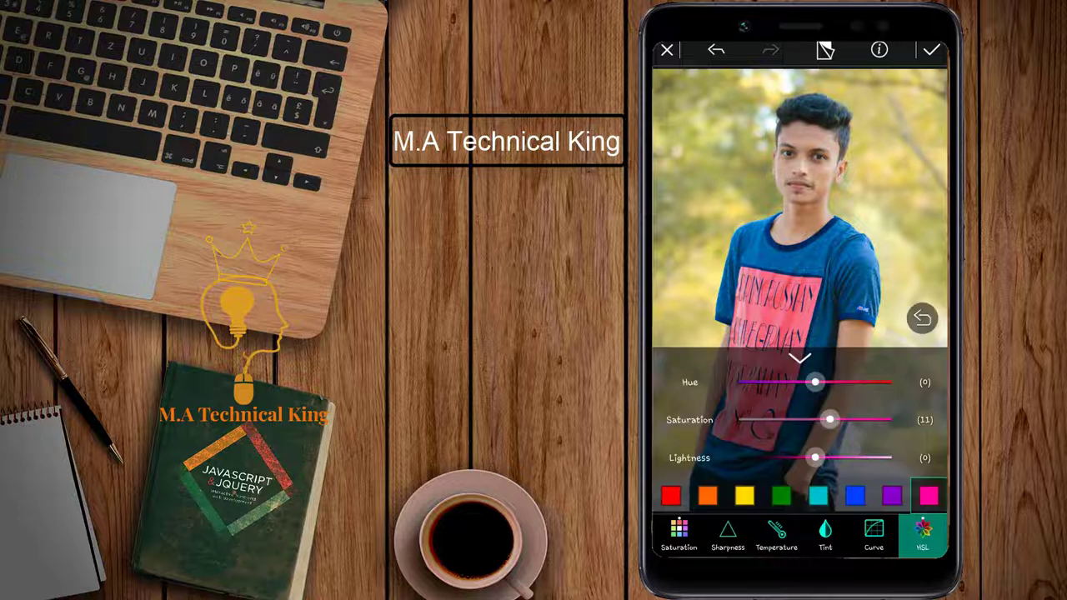
pyautogui.moveTo(815, 382); pyautogui.dragTo(830, 381)
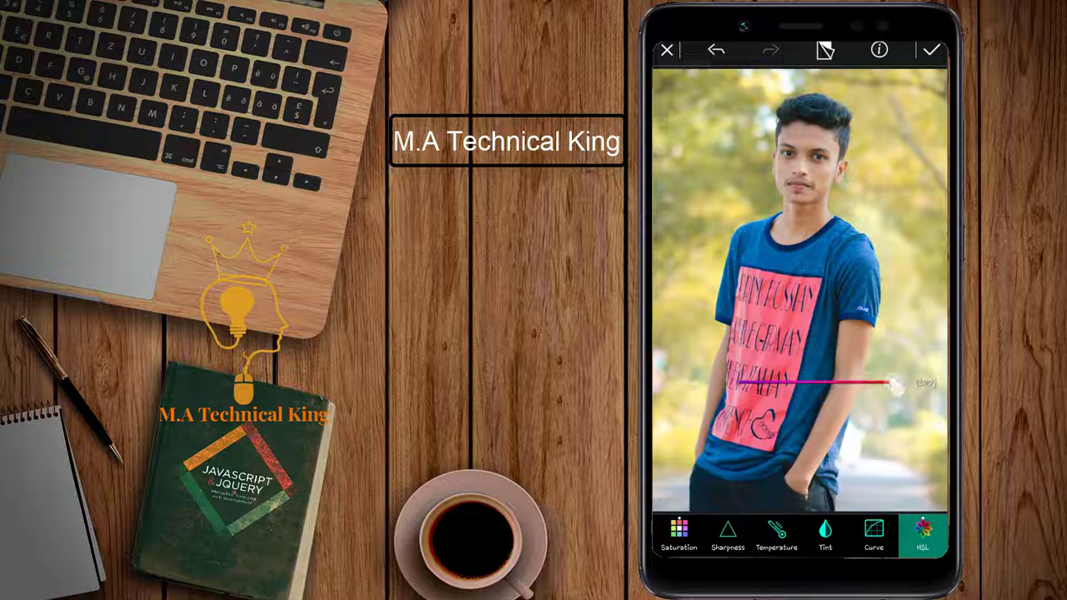
pyautogui.moveTo(815, 419); pyautogui.dragTo(857, 420)
pyautogui.moveTo(815, 456); pyautogui.dragTo(814, 456)
# Fine-tune the yellow hue to -52.
pyautogui.click(790, 492)
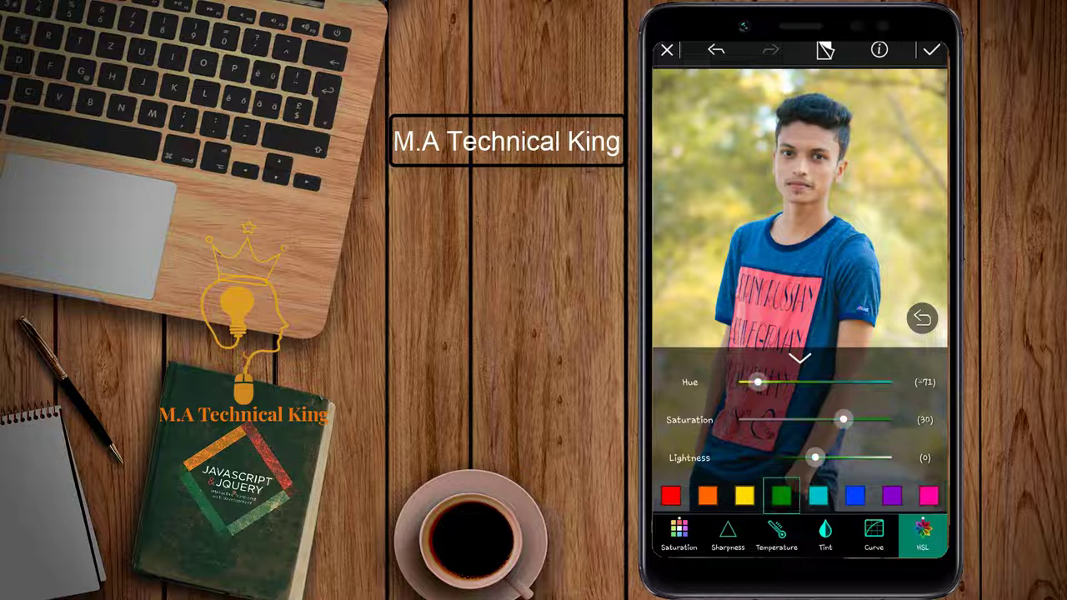
pyautogui.click(744, 495)
pyautogui.click(771, 382)
pyautogui.click(770, 382)
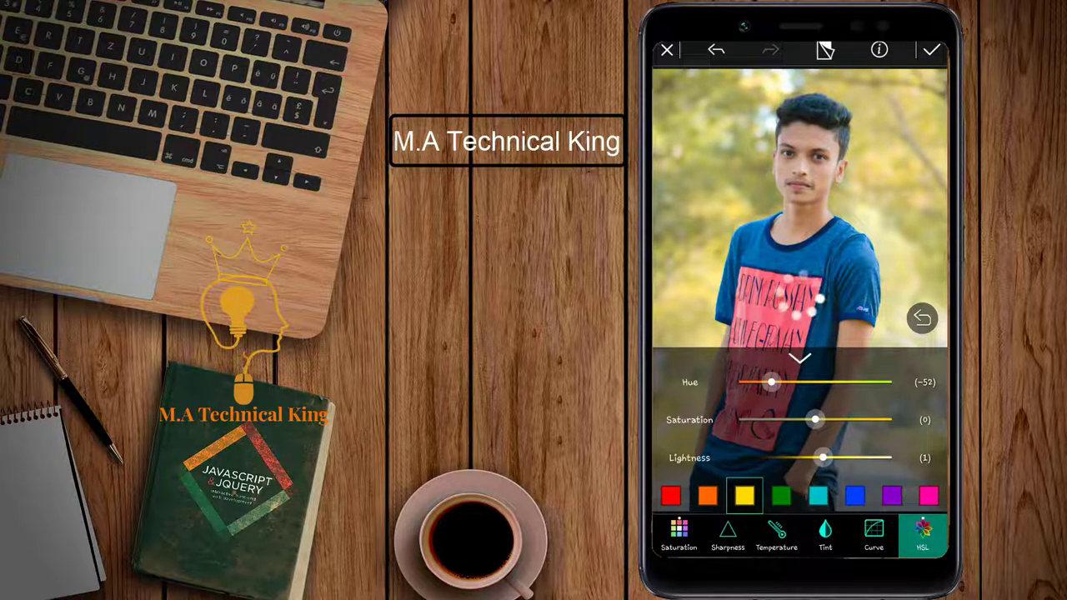
# In a second HSL pass, shift the yellow hue to -37.
pyautogui.click(725, 537)
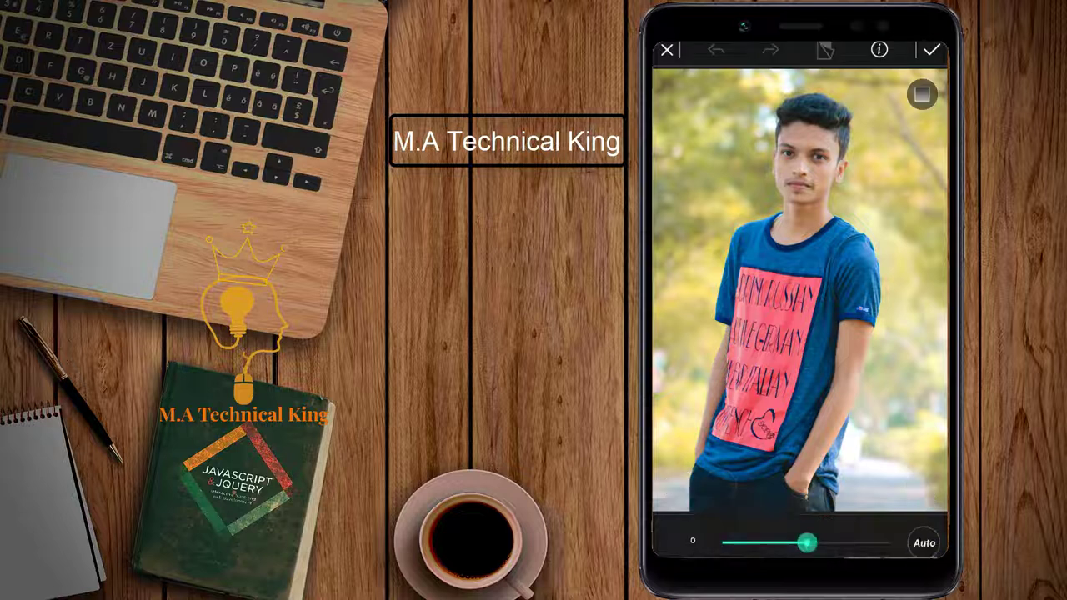
pyautogui.moveTo(867, 537); pyautogui.dragTo(683, 537)
pyautogui.click(922, 533)
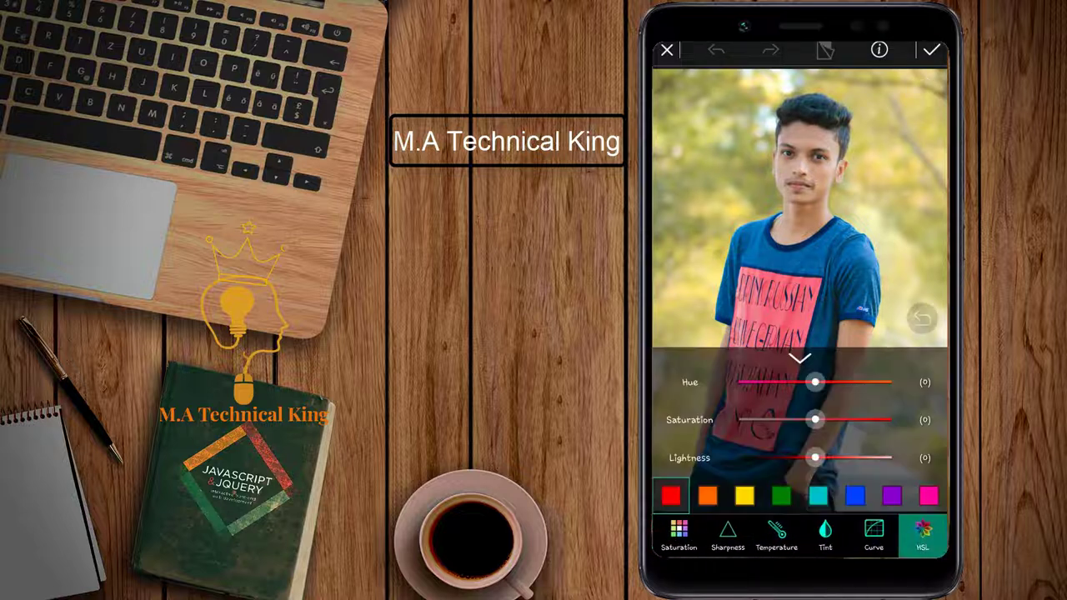
pyautogui.click(747, 490)
pyautogui.moveTo(815, 382); pyautogui.dragTo(781, 385)
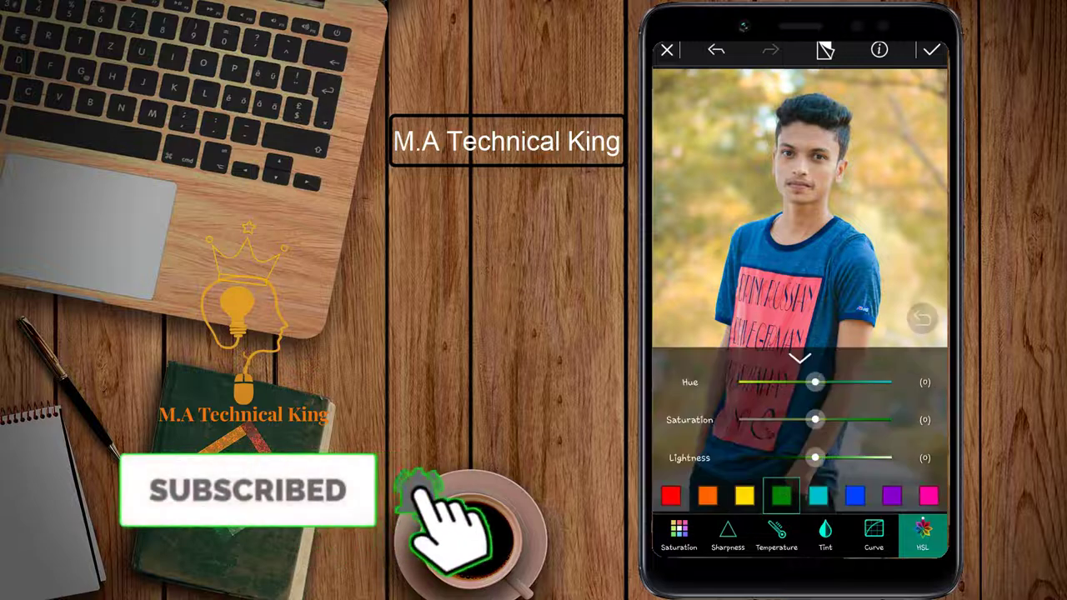
# Shift the green hue toward yellow and raise blue saturation to 16.
pyautogui.click(778, 494)
pyautogui.click(812, 382)
pyautogui.moveTo(813, 382)
pyautogui.mouseDown()
pyautogui.moveTo(765, 408)
pyautogui.moveTo(833, 419)
pyautogui.mouseUp()
pyautogui.click(854, 496)
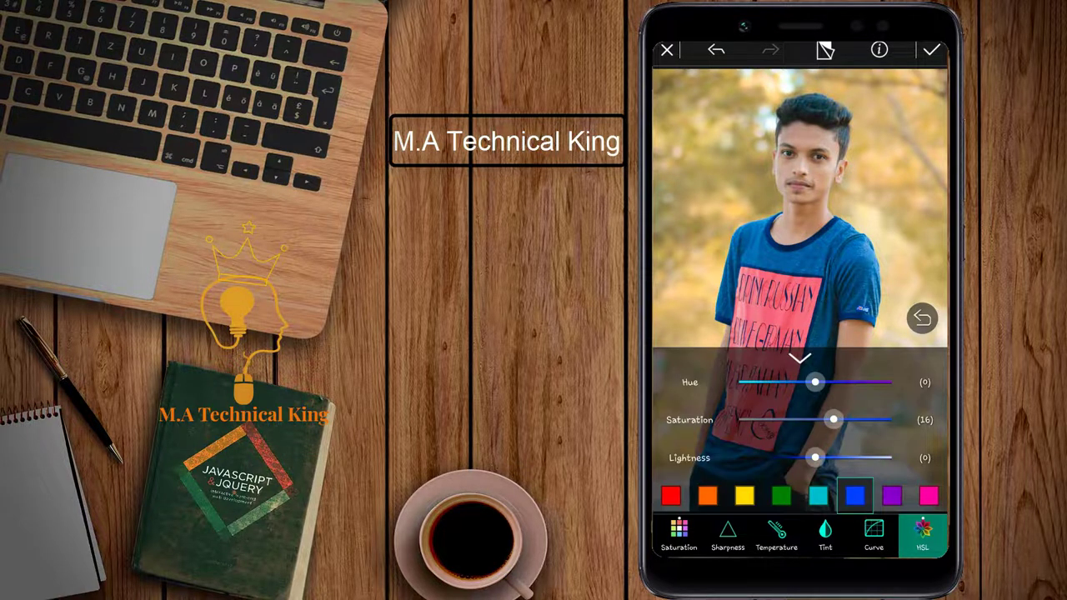
pyautogui.moveTo(814, 382)
pyautogui.mouseDown()
pyautogui.moveTo(799, 382)
pyautogui.moveTo(844, 382)
pyautogui.mouseUp()
# Shift the purple and pink hues, lighten orange slightly, and apply the HSL edits.
pyautogui.click(891, 495)
pyautogui.click(929, 496)
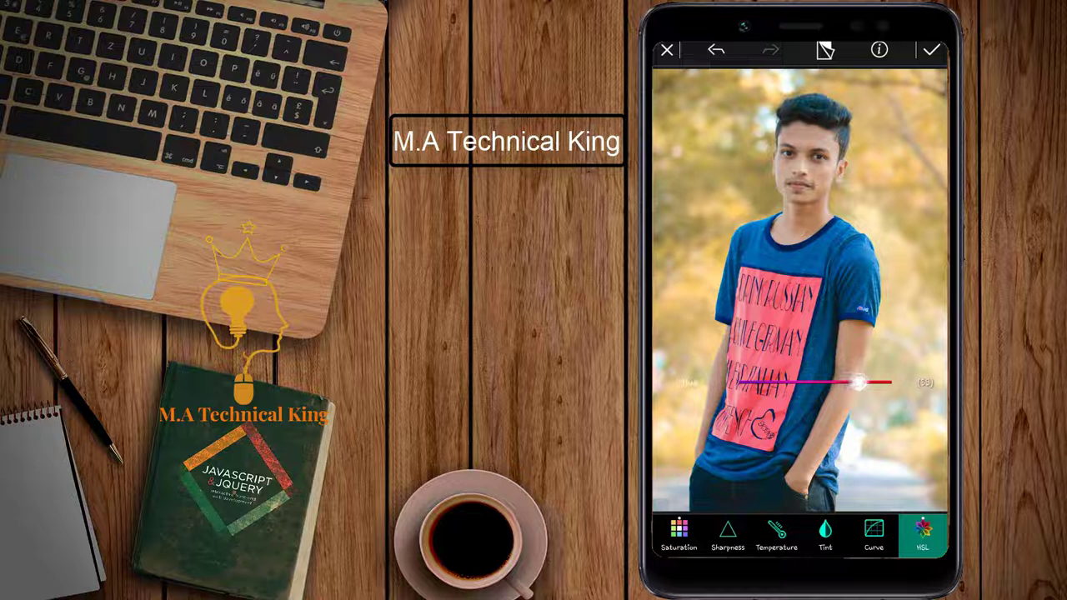
pyautogui.moveTo(858, 382); pyautogui.dragTo(859, 381)
pyautogui.click(781, 496)
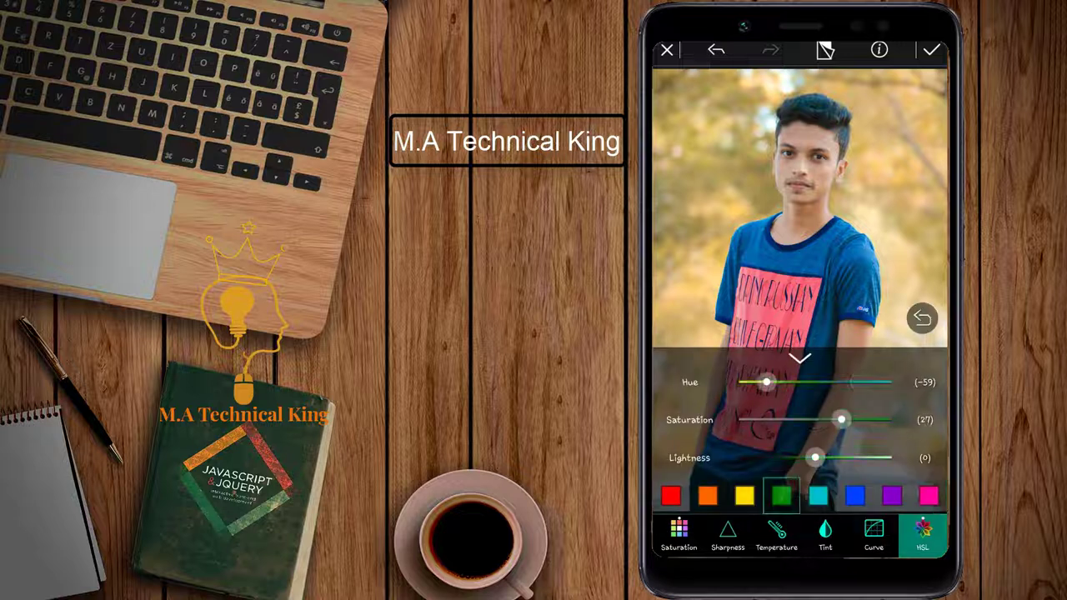
pyautogui.click(744, 496)
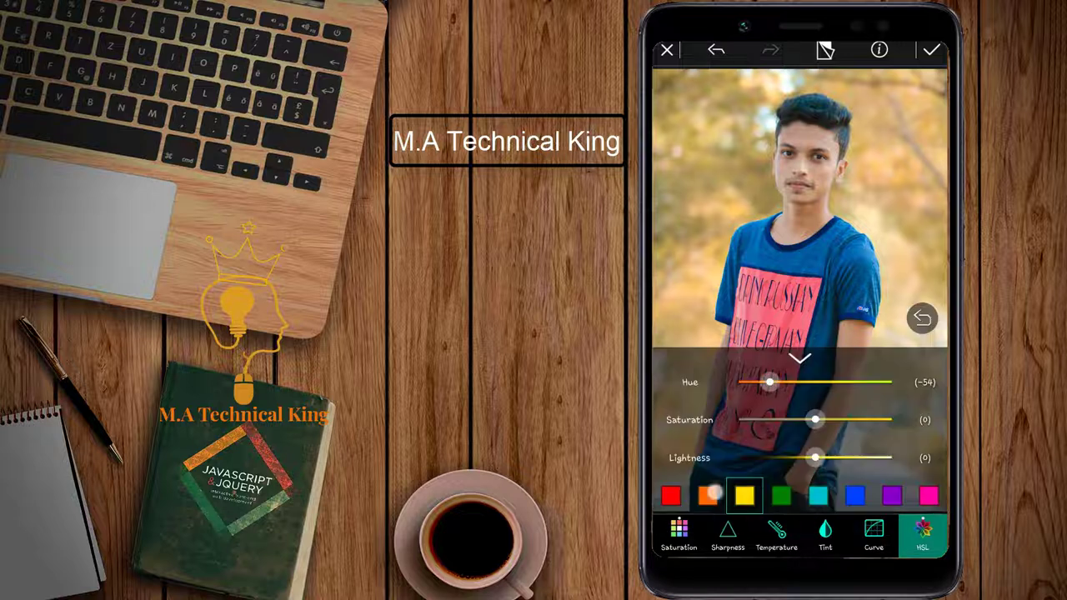
pyautogui.click(709, 495)
pyautogui.moveTo(814, 457); pyautogui.dragTo(824, 457)
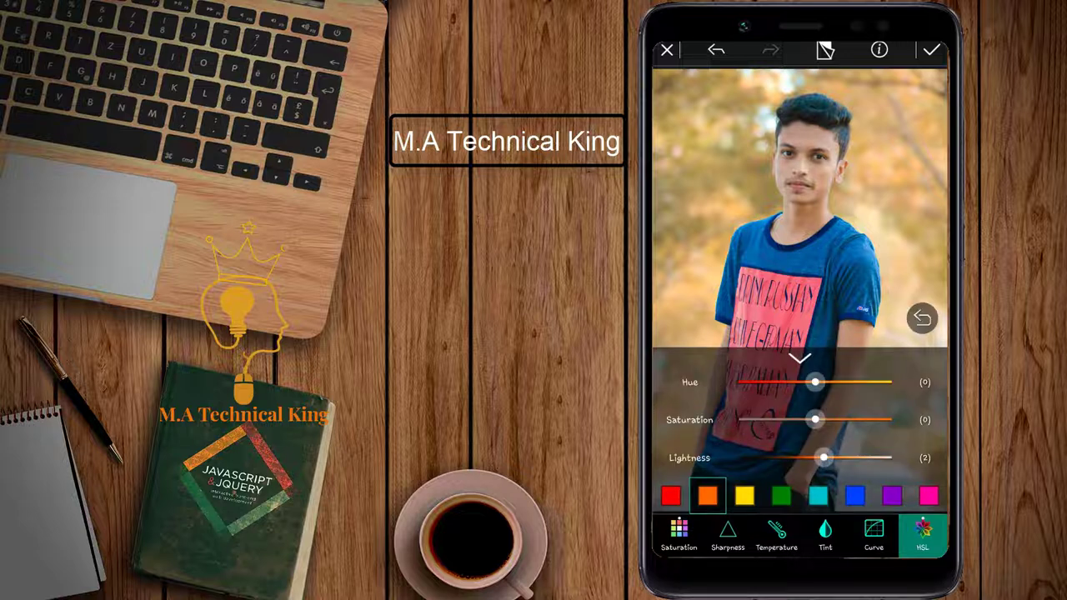
pyautogui.click(931, 50)
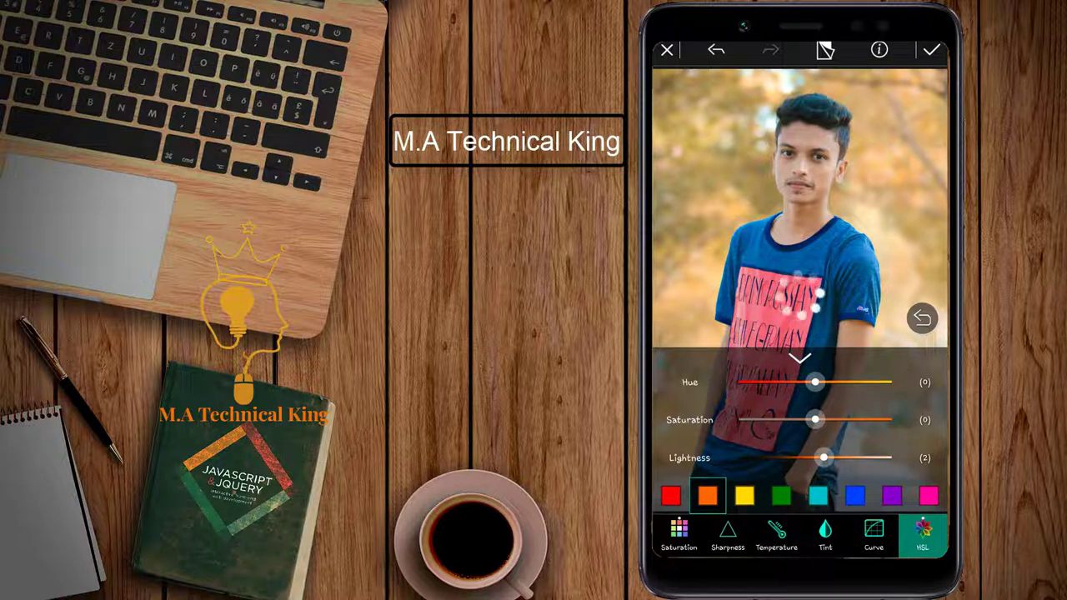
pyautogui.click(822, 538)
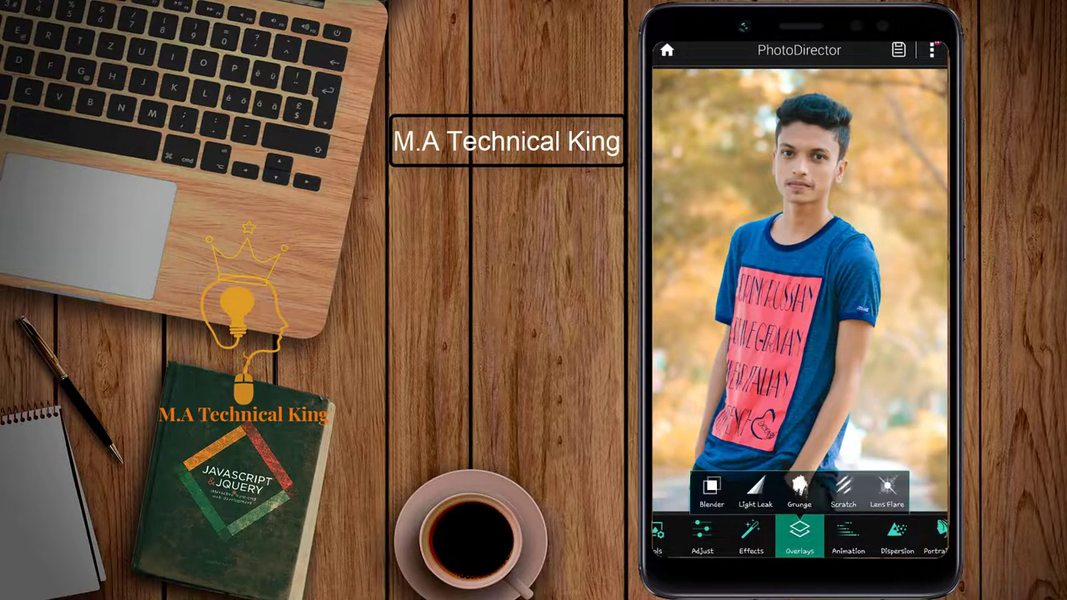
# Try cyan, pink and warm yellow Light Leak overlays on the portrait.
pyautogui.click(755, 491)
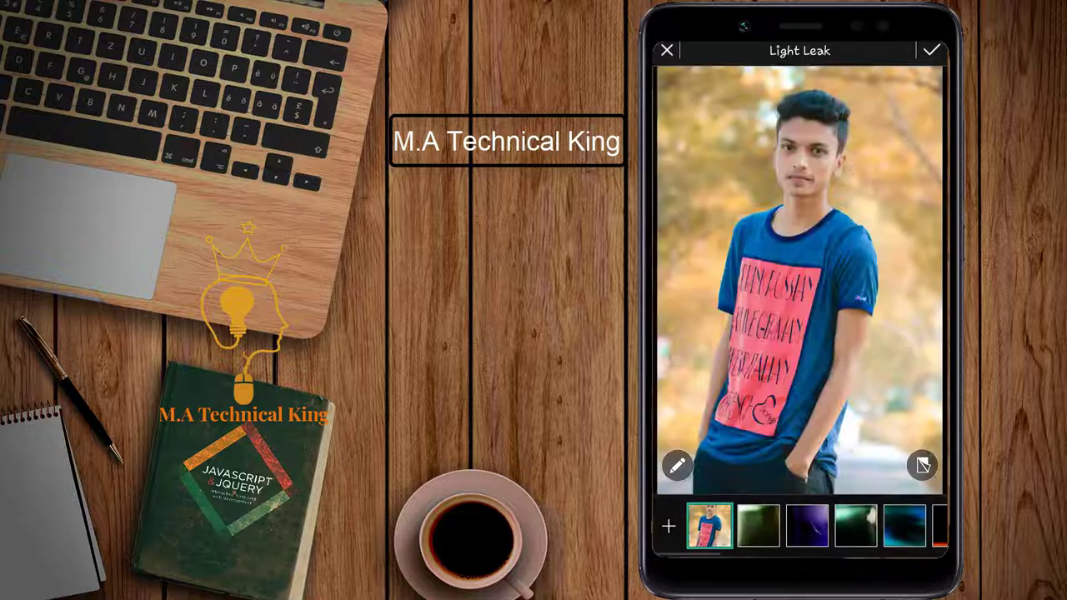
pyautogui.moveTo(875, 525); pyautogui.dragTo(739, 525)
pyautogui.click(854, 525)
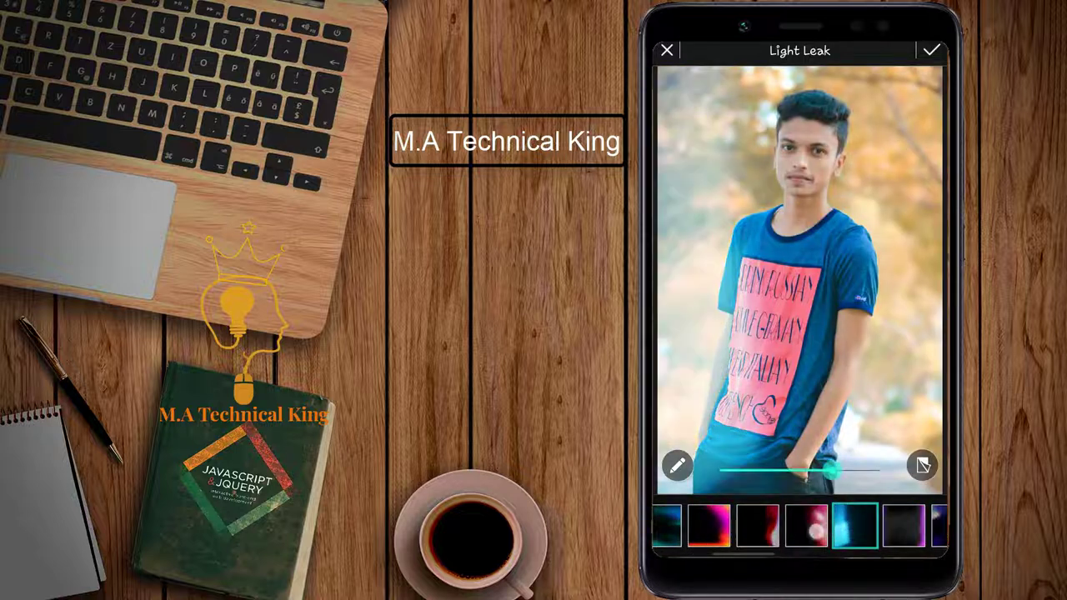
pyautogui.click(903, 525)
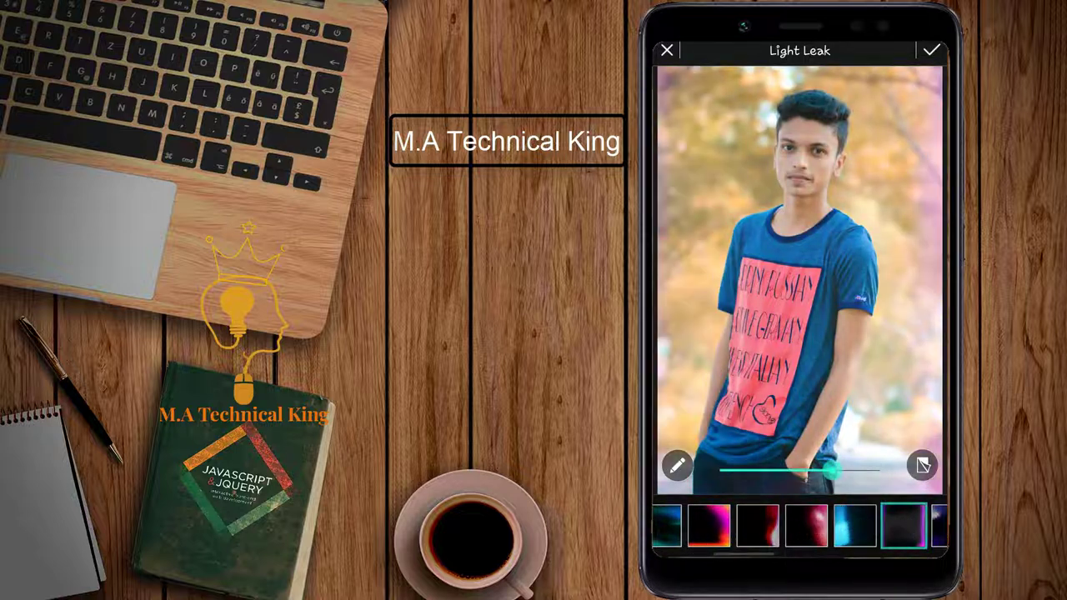
pyautogui.moveTo(903, 527); pyautogui.dragTo(750, 527)
pyautogui.click(833, 525)
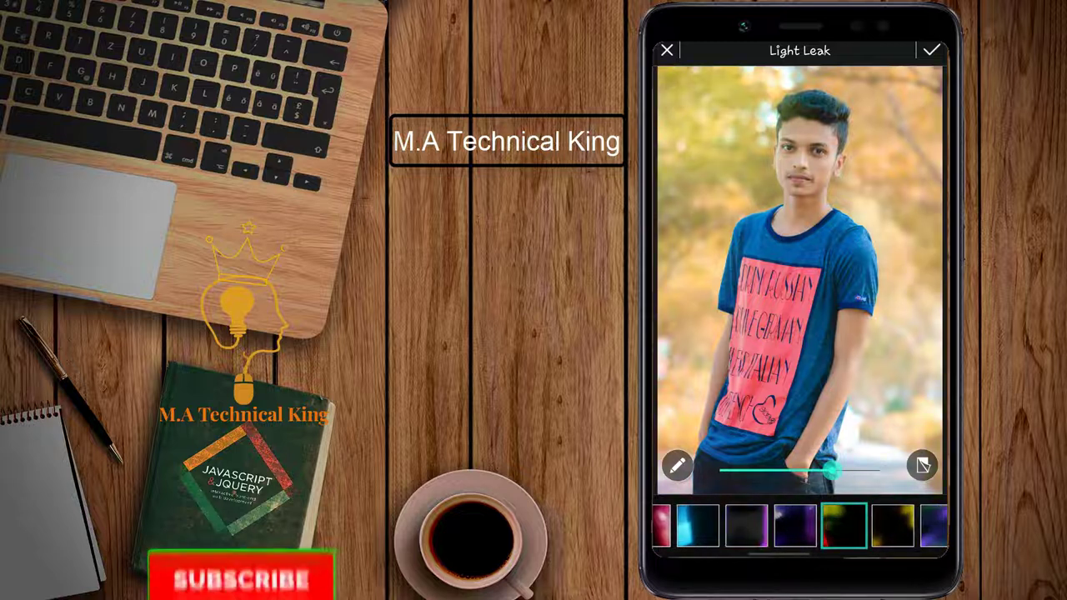
pyautogui.moveTo(850, 522); pyautogui.dragTo(698, 523)
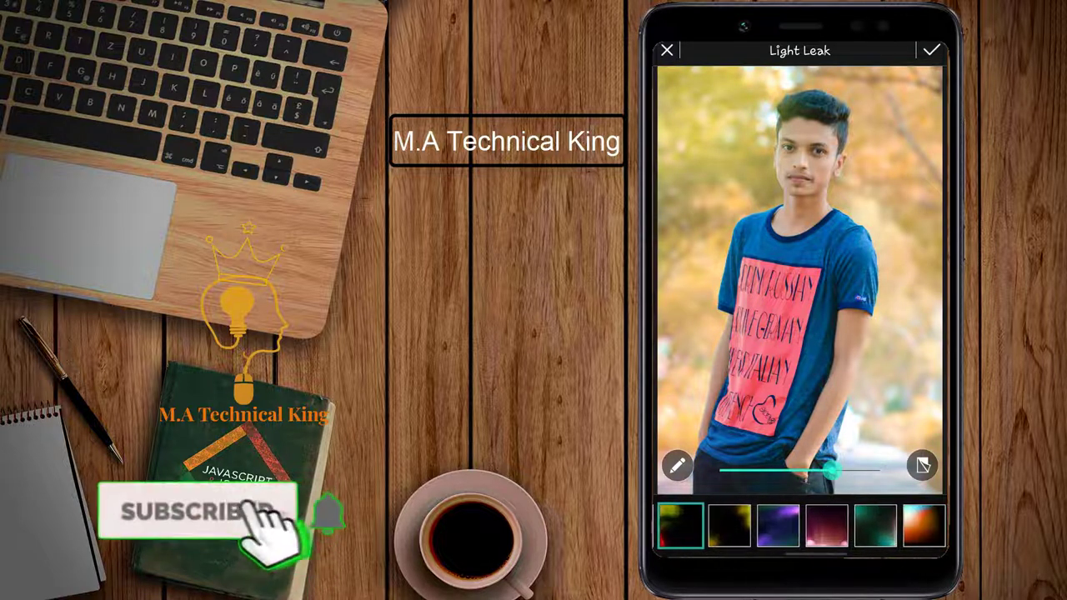
pyautogui.moveTo(831, 471); pyautogui.dragTo(758, 470)
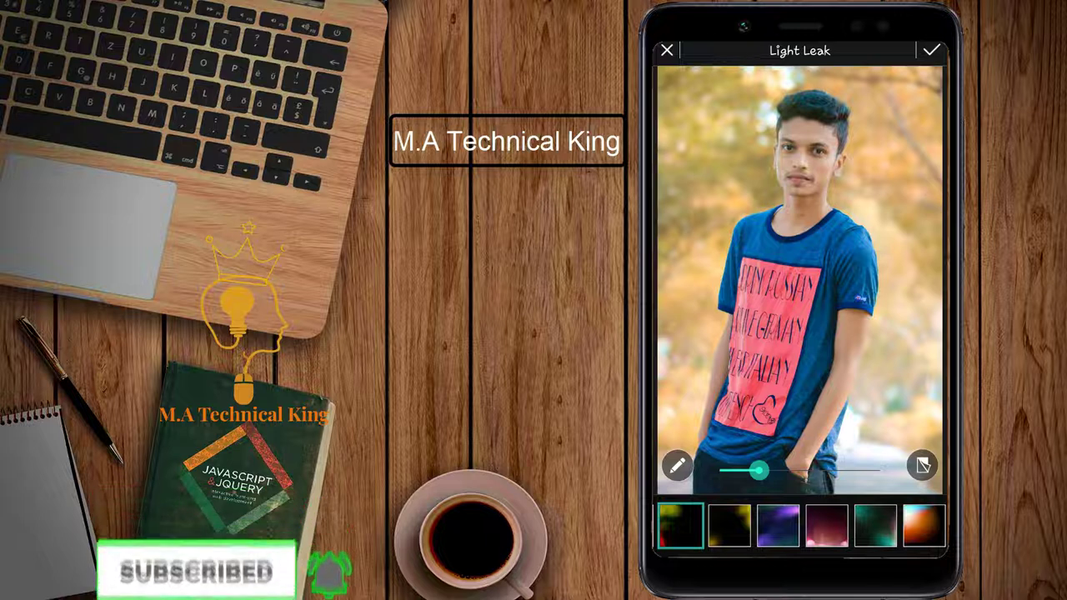
pyautogui.moveTo(875, 525); pyautogui.dragTo(717, 525)
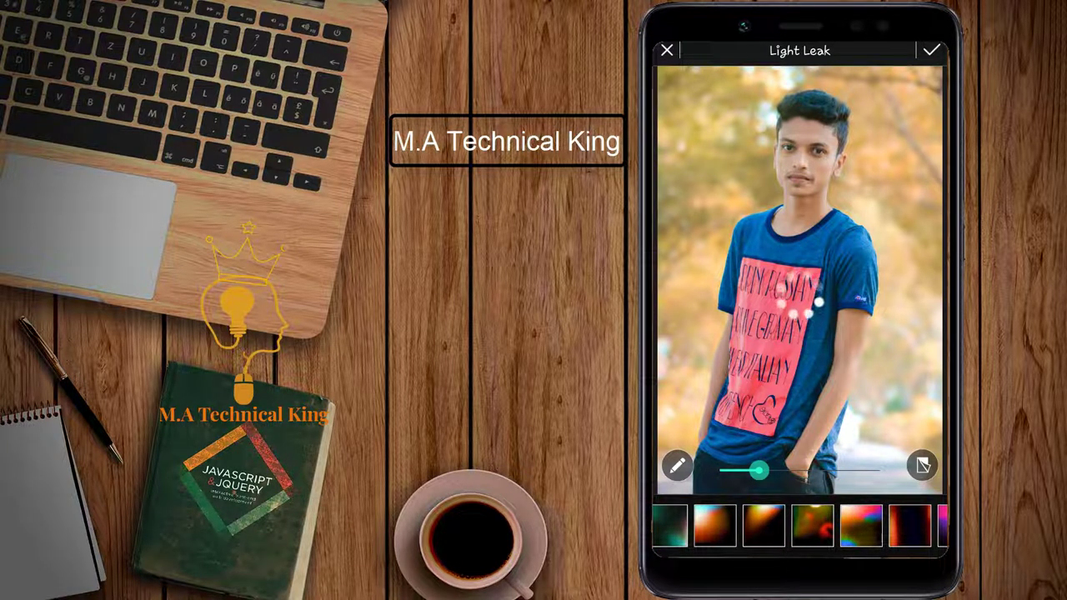
pyautogui.click(931, 50)
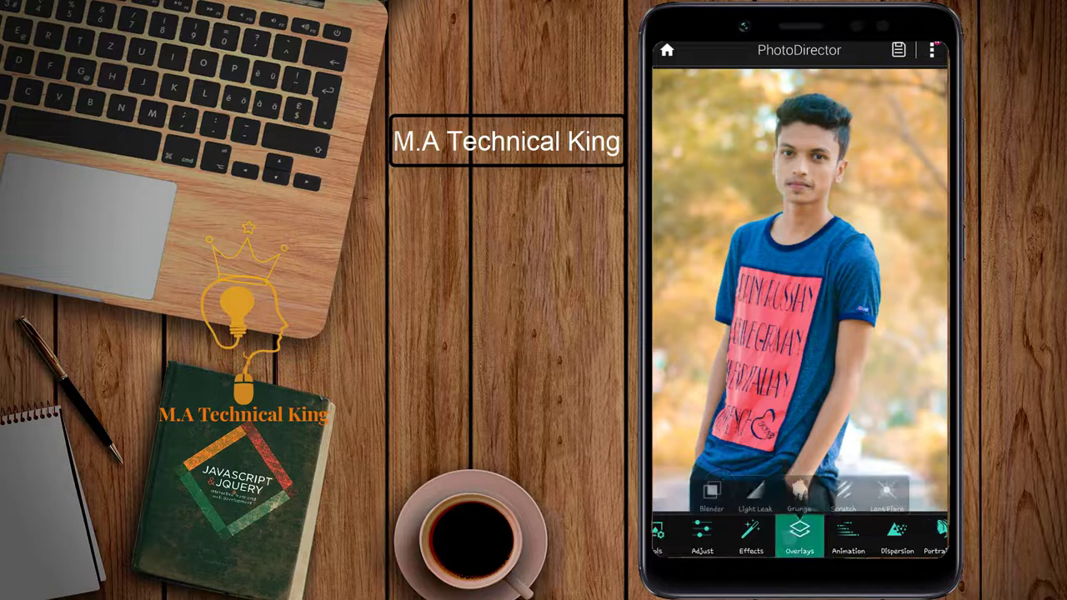
# Apply a dark Light Leak preset and lower its intensity for a subtle effect.
pyautogui.click(755, 495)
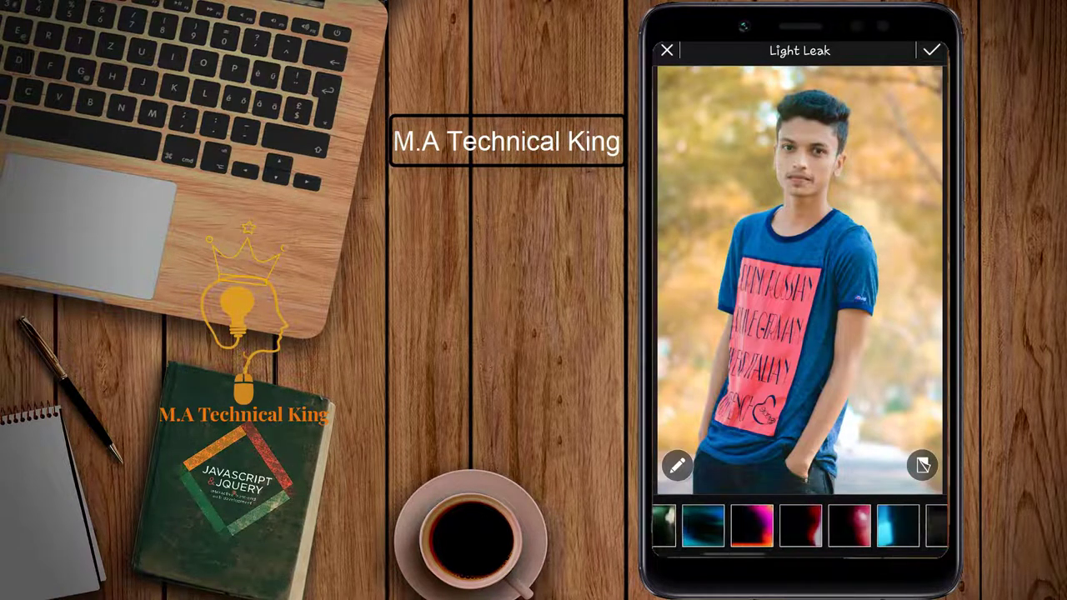
pyautogui.moveTo(769, 542); pyautogui.dragTo(845, 541)
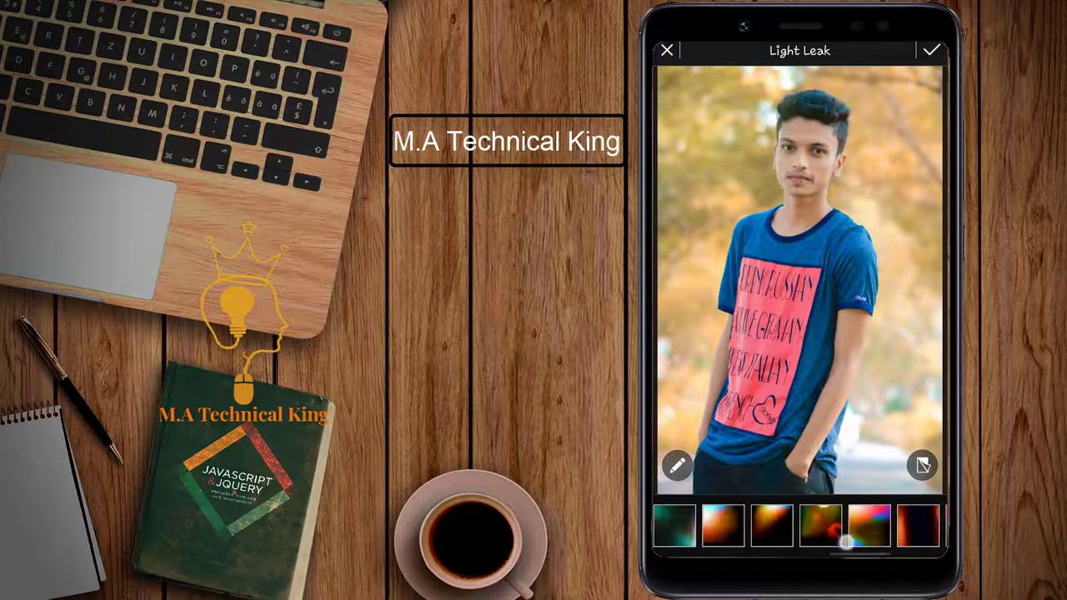
pyautogui.click(839, 525)
pyautogui.click(839, 525)
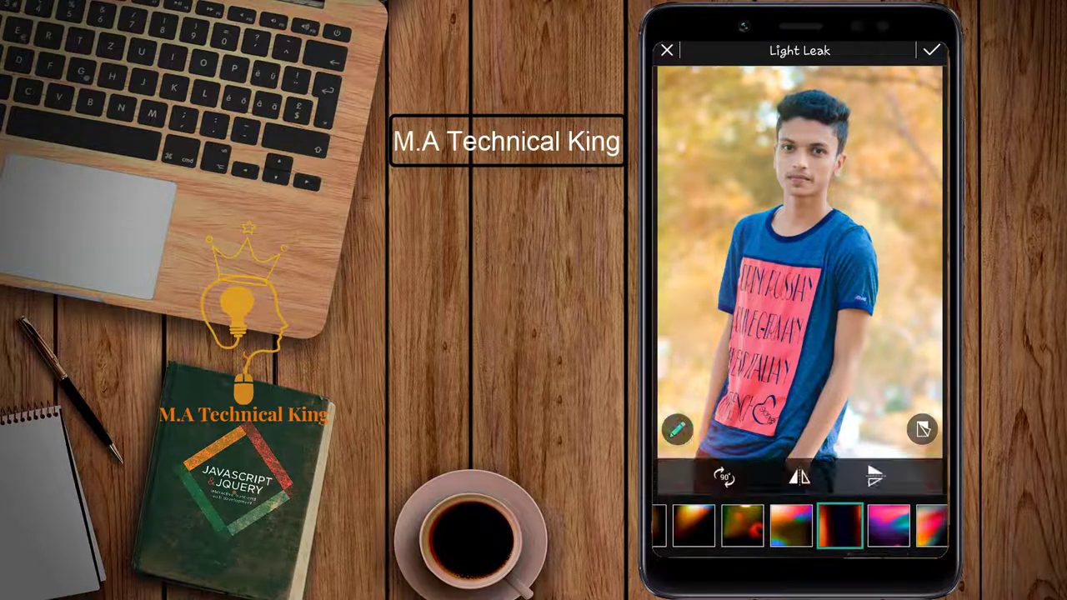
pyautogui.click(839, 525)
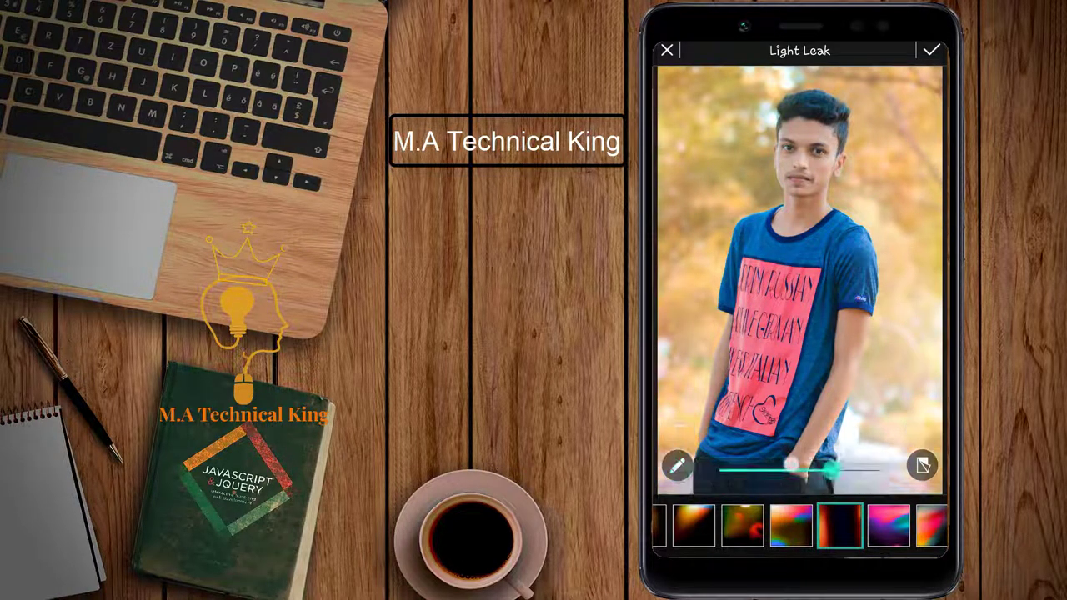
pyautogui.moveTo(792, 463); pyautogui.dragTo(747, 471)
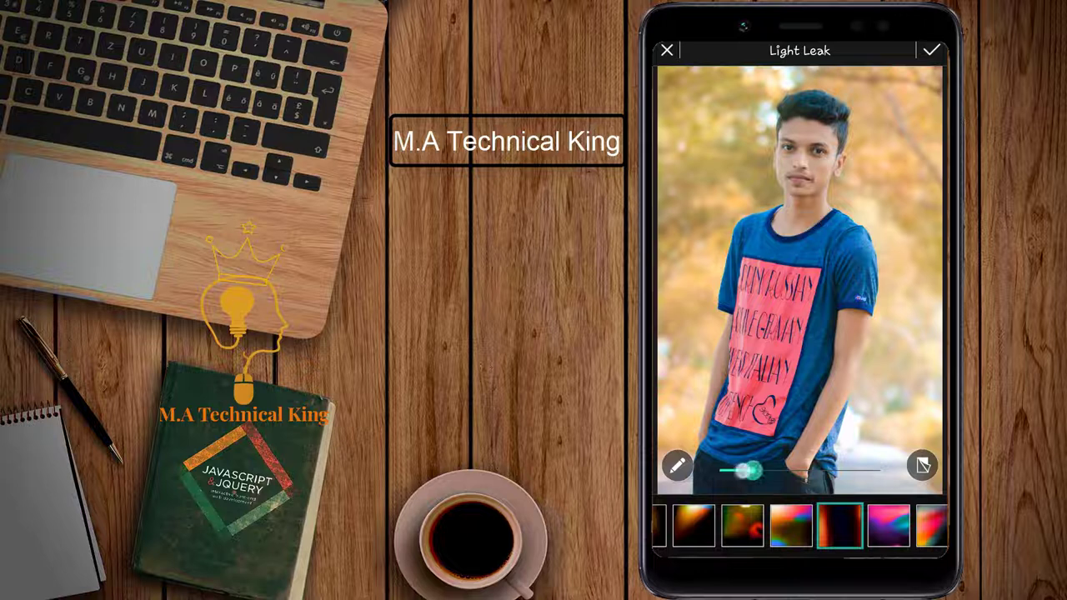
pyautogui.moveTo(815, 306); pyautogui.dragTo(804, 291)
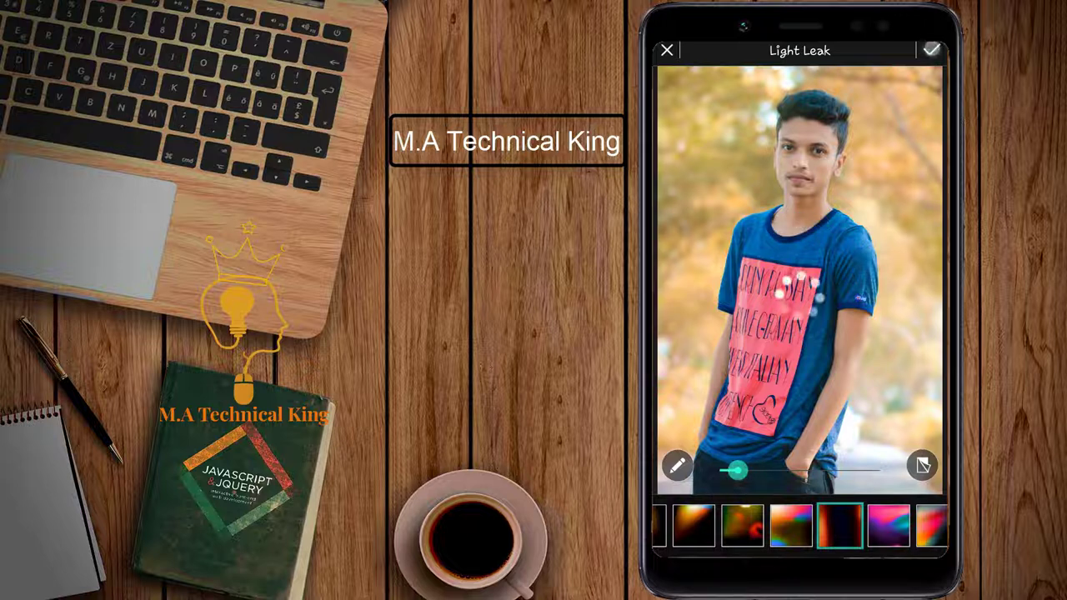
# Commit the light leak overlay and bring up the HSL colour controls.
pyautogui.click(931, 50)
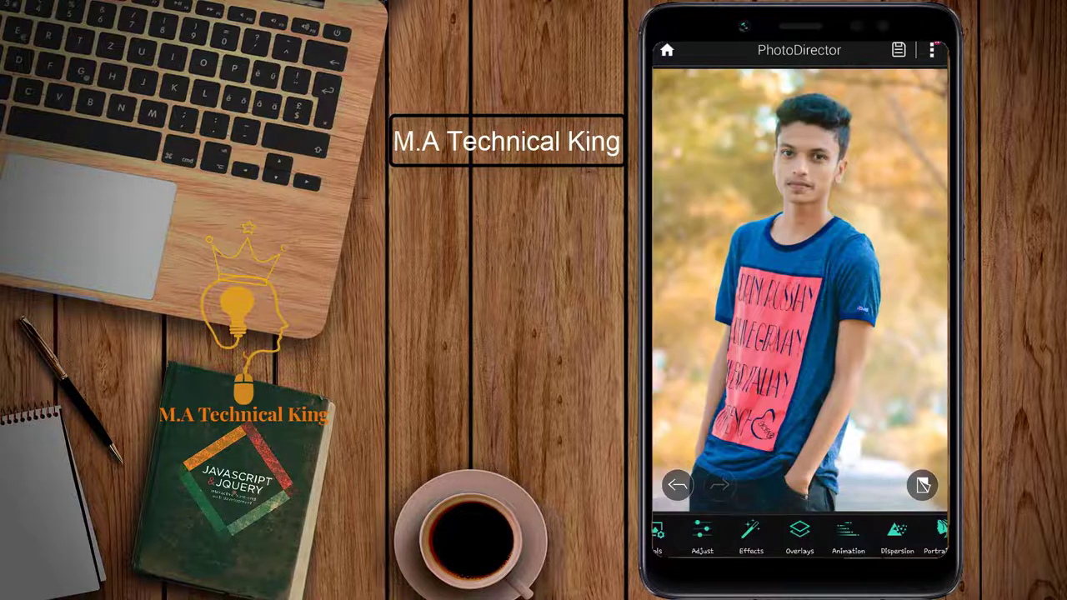
pyautogui.click(725, 528)
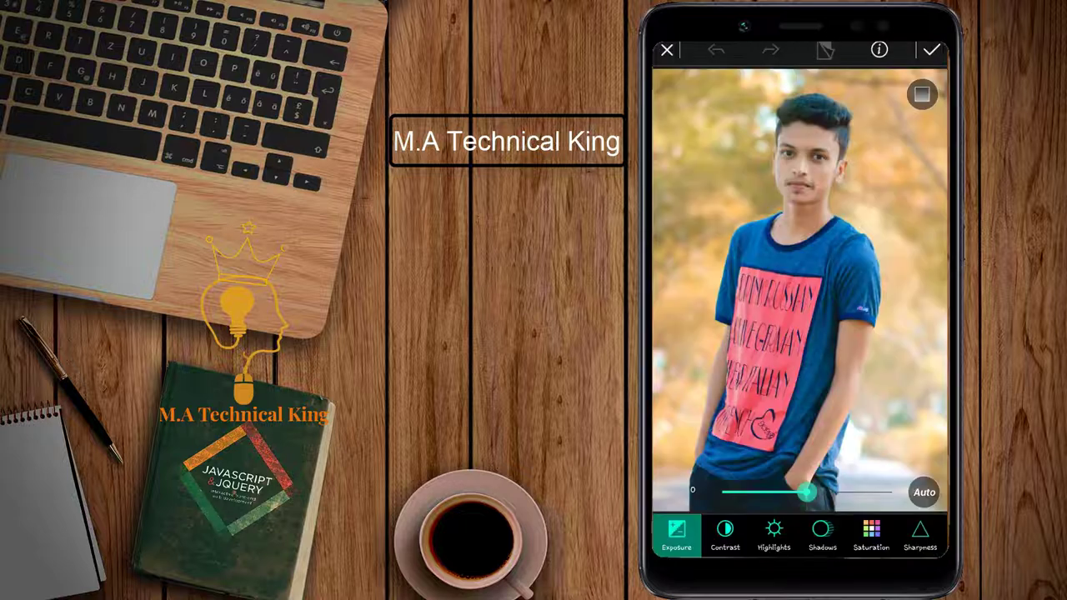
pyautogui.click(871, 533)
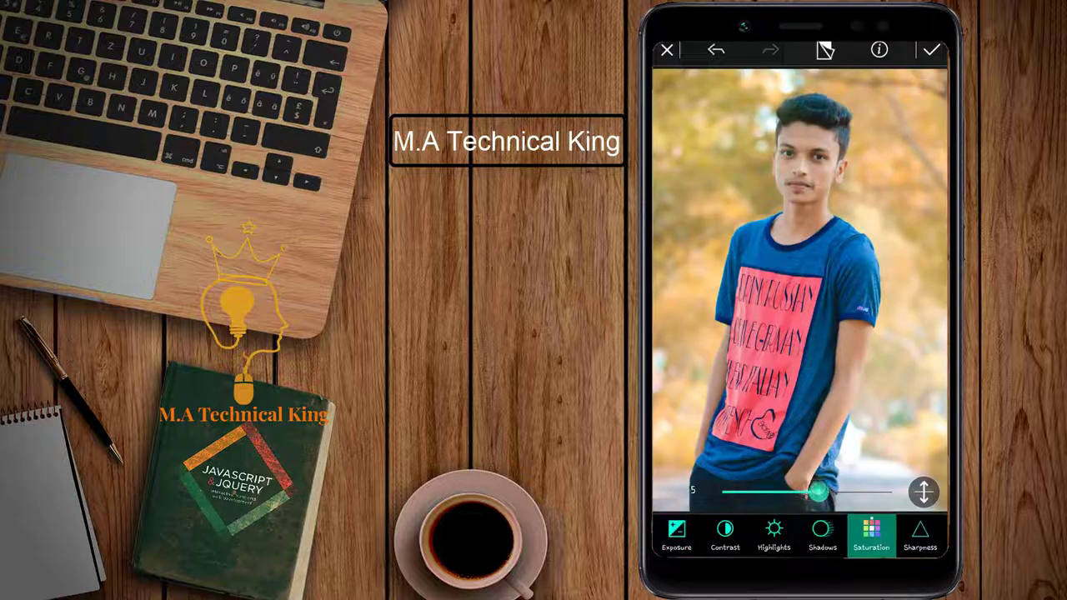
pyautogui.moveTo(908, 534); pyautogui.dragTo(733, 533)
pyautogui.click(922, 533)
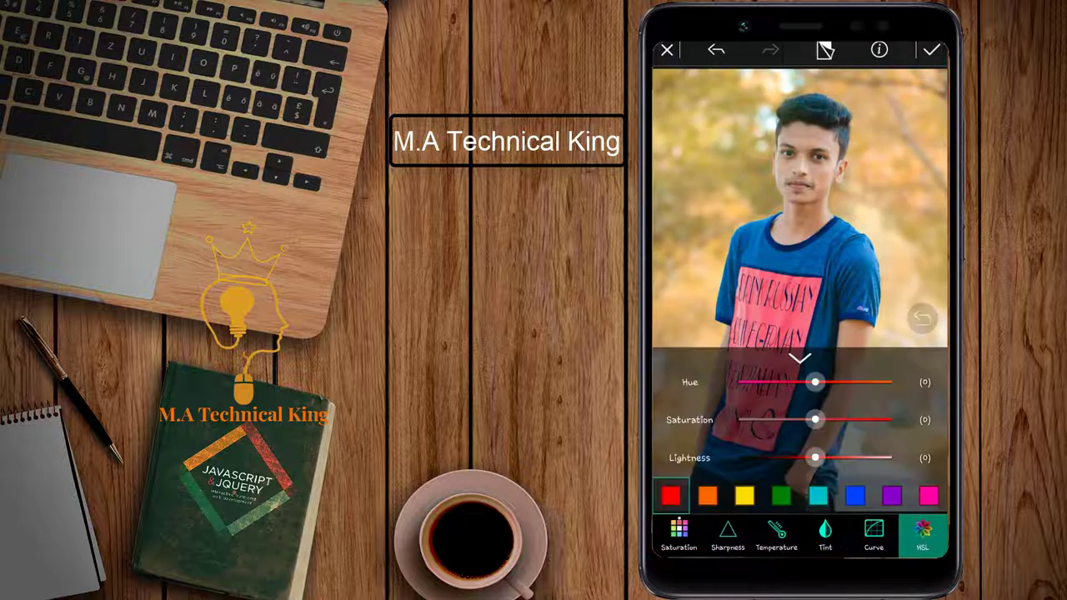
pyautogui.click(707, 495)
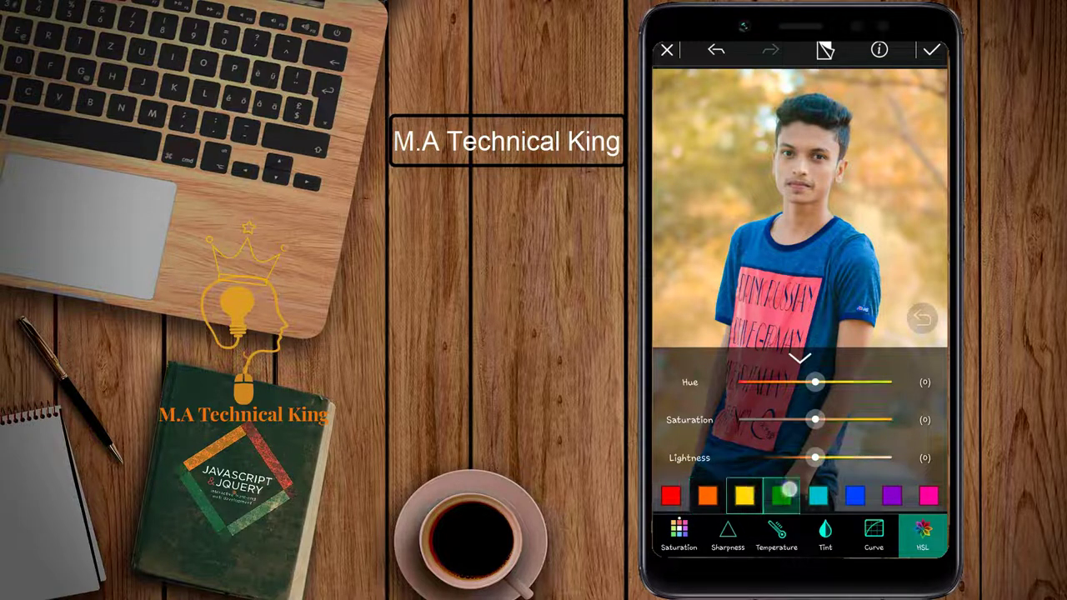
# Shift the green hue to -40, with slight green saturation and lightness tweaks.
pyautogui.click(780, 495)
pyautogui.moveTo(815, 419); pyautogui.dragTo(825, 419)
pyautogui.moveTo(816, 458); pyautogui.dragTo(815, 457)
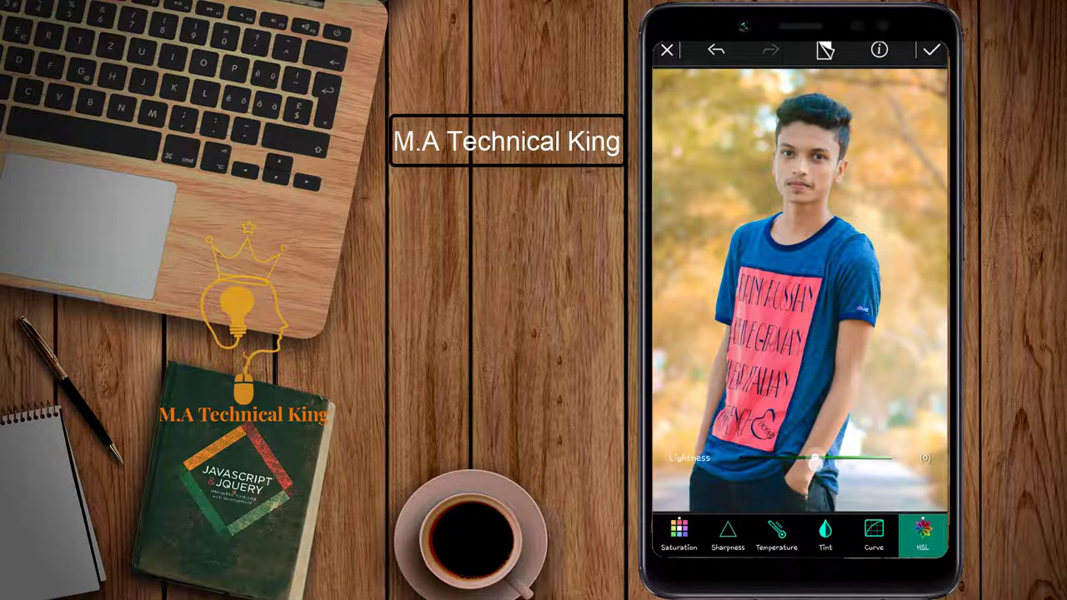
pyautogui.moveTo(815, 381); pyautogui.dragTo(781, 382)
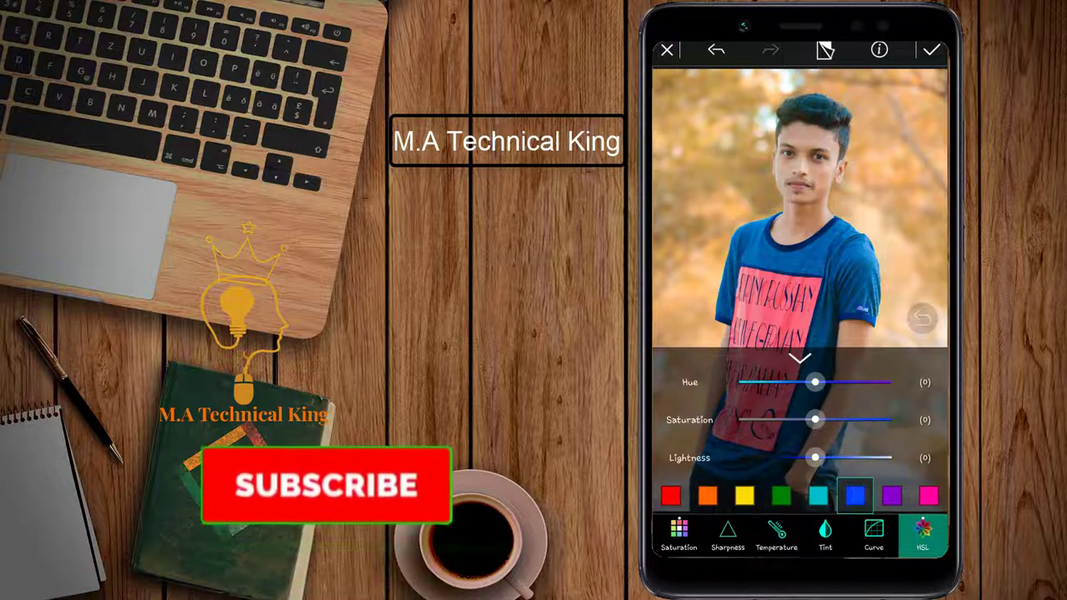
pyautogui.moveTo(817, 457); pyautogui.dragTo(820, 457)
# Raise blue saturation to 9 and set the pink hue to 24.
pyautogui.click(863, 494)
pyautogui.moveTo(814, 419); pyautogui.dragTo(827, 419)
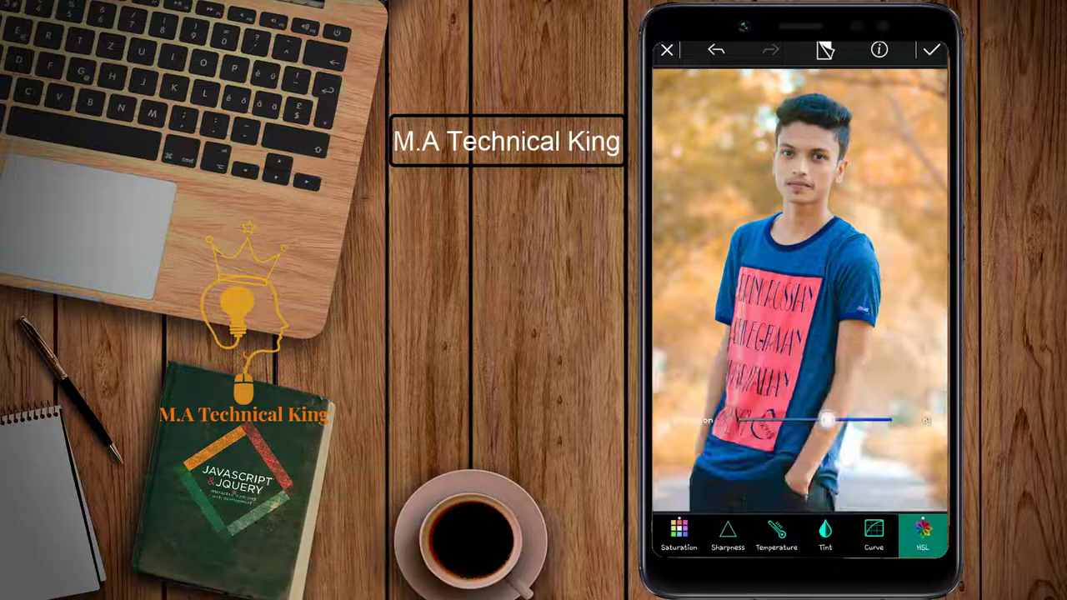
pyautogui.click(927, 497)
pyautogui.moveTo(815, 382); pyautogui.dragTo(838, 382)
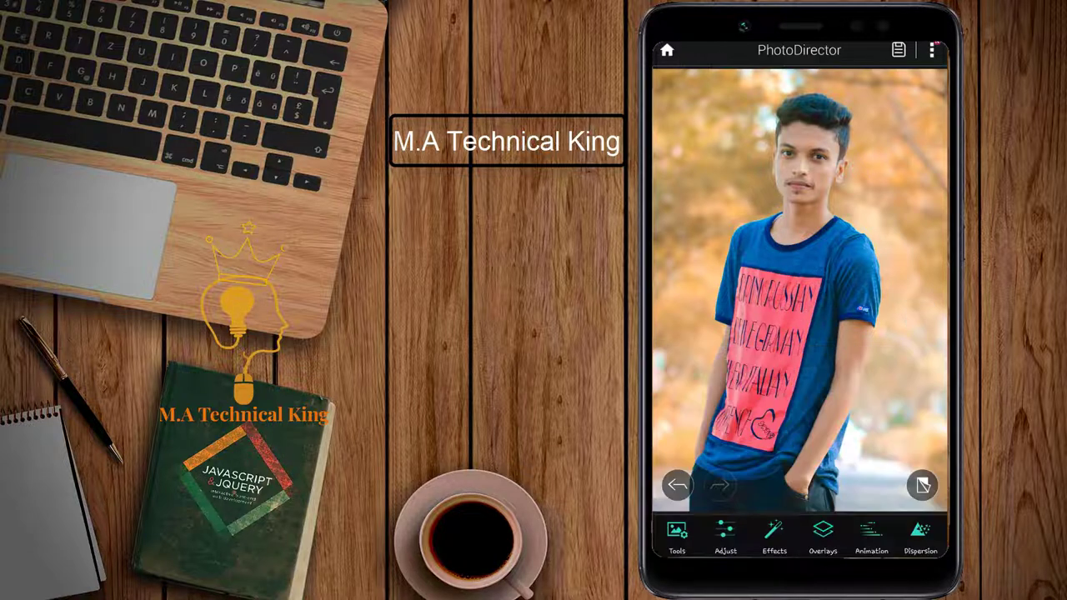
pyautogui.moveTo(890, 536); pyautogui.dragTo(721, 536)
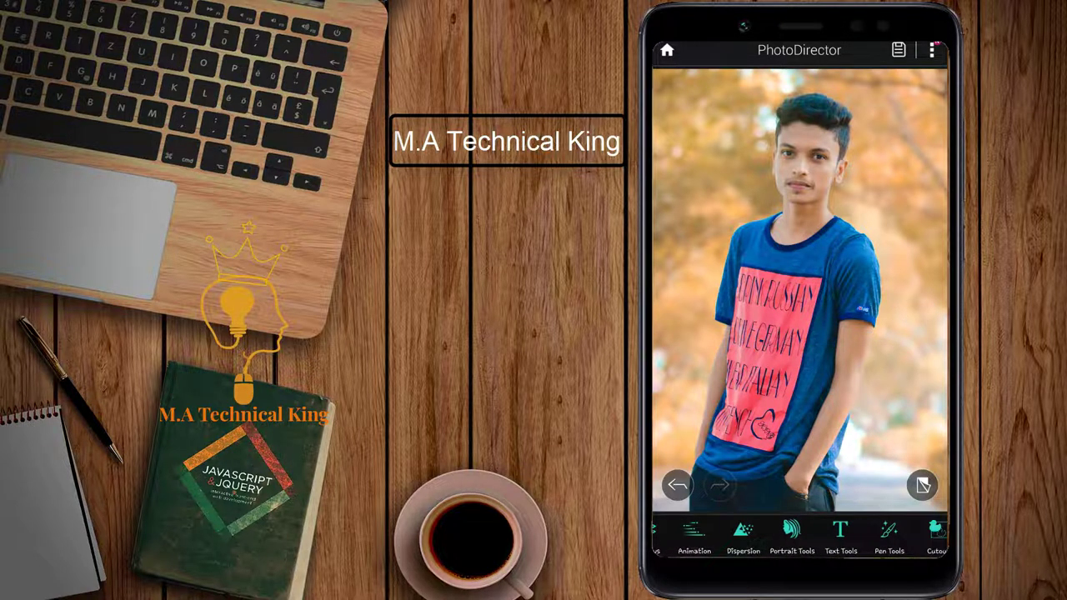
pyautogui.click(799, 534)
# Brush the Smoothener over the forehead, cheeks, chin, right temple and neck.
pyautogui.click(775, 485)
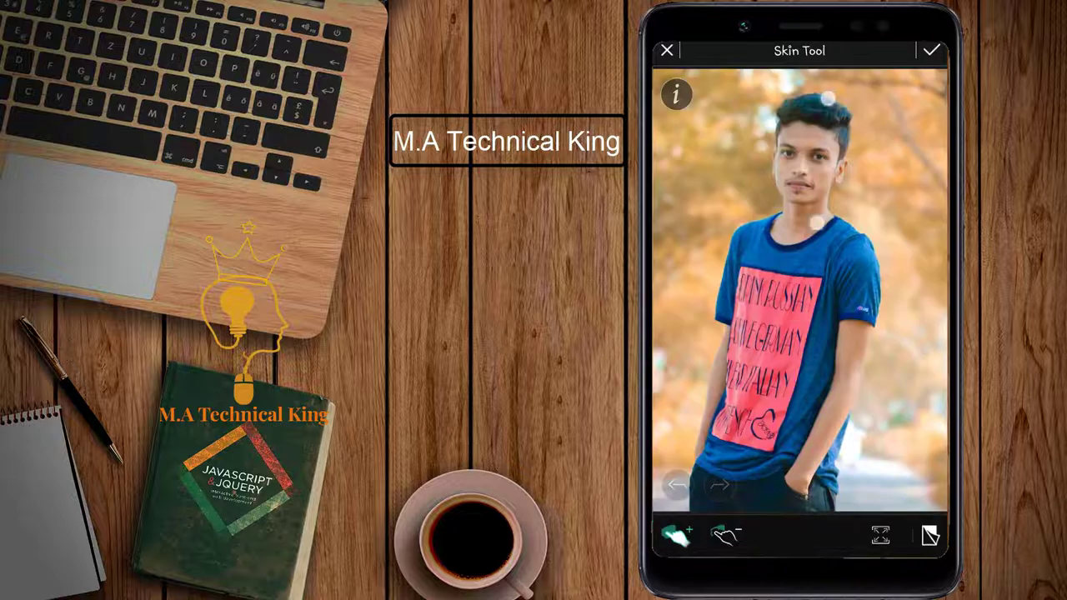
pyautogui.scroll(5, 799, 250)
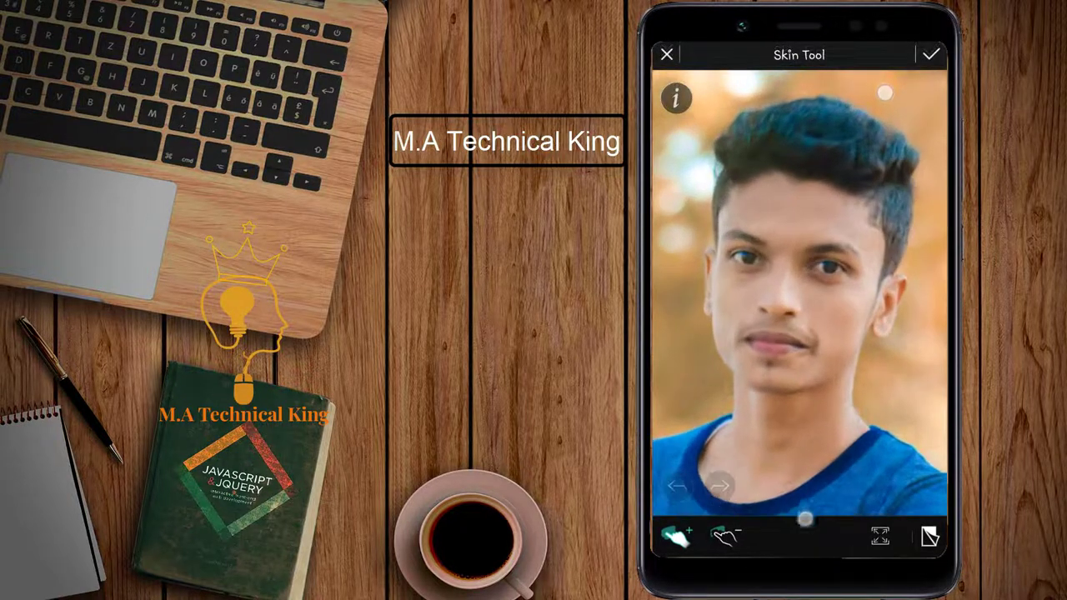
pyautogui.moveTo(767, 203); pyautogui.dragTo(842, 225)
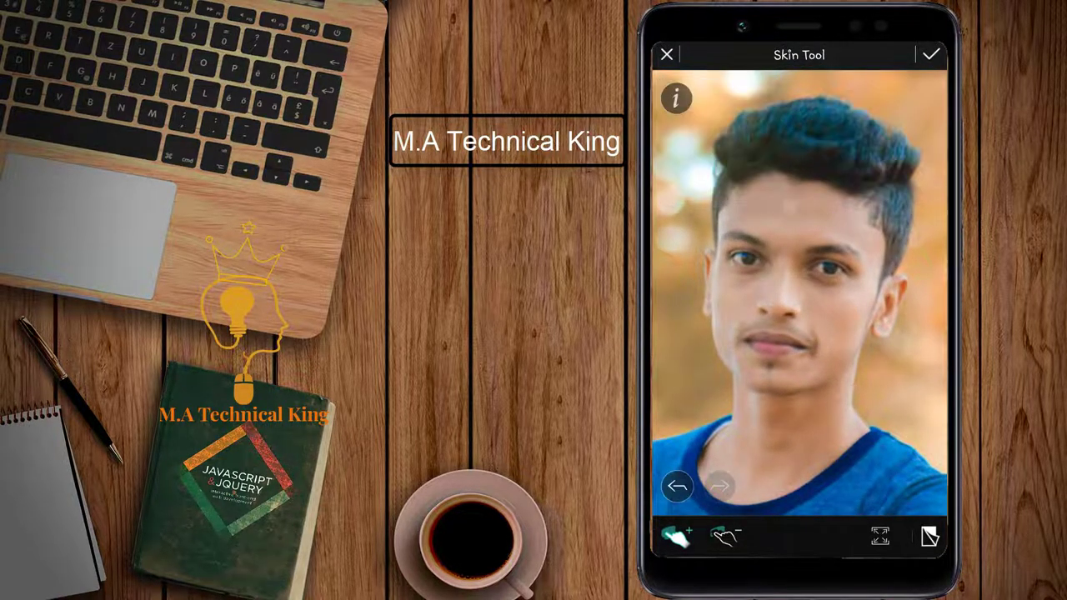
pyautogui.moveTo(877, 269)
pyautogui.mouseDown()
pyautogui.moveTo(815, 296)
pyautogui.moveTo(831, 325)
pyautogui.mouseUp()
pyautogui.moveTo(791, 376); pyautogui.dragTo(788, 379)
pyautogui.moveTo(786, 200); pyautogui.dragTo(796, 204)
pyautogui.moveTo(765, 201); pyautogui.dragTo(865, 228)
pyautogui.moveTo(780, 427); pyautogui.dragTo(775, 465)
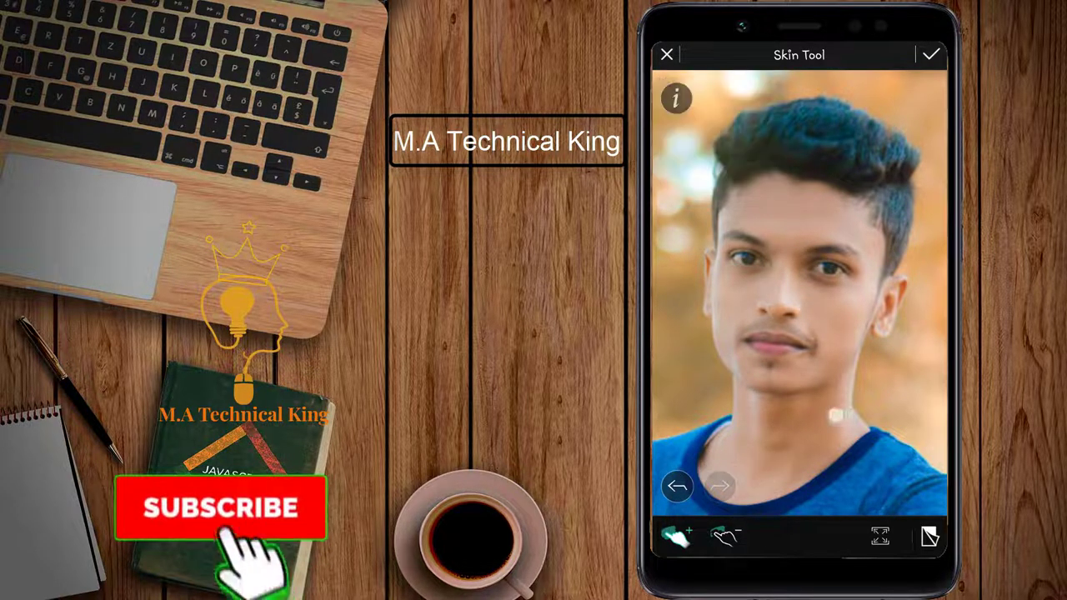
# Compare the smoothed skin against the original photo.
pyautogui.click(927, 539)
pyautogui.moveTo(843, 329); pyautogui.dragTo(750, 370)
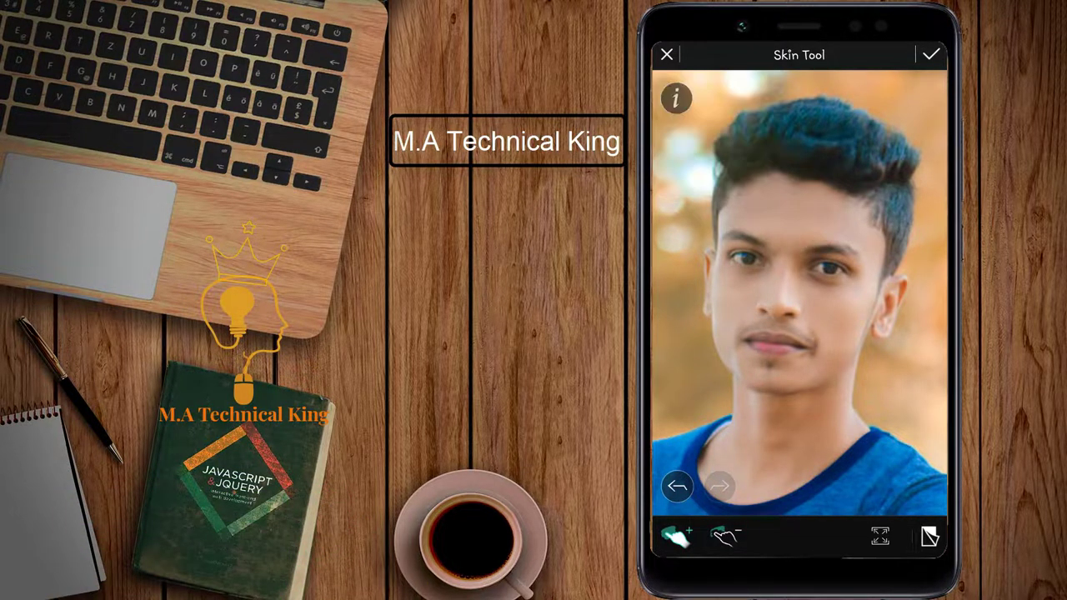
pyautogui.scroll(3, 795, 329)
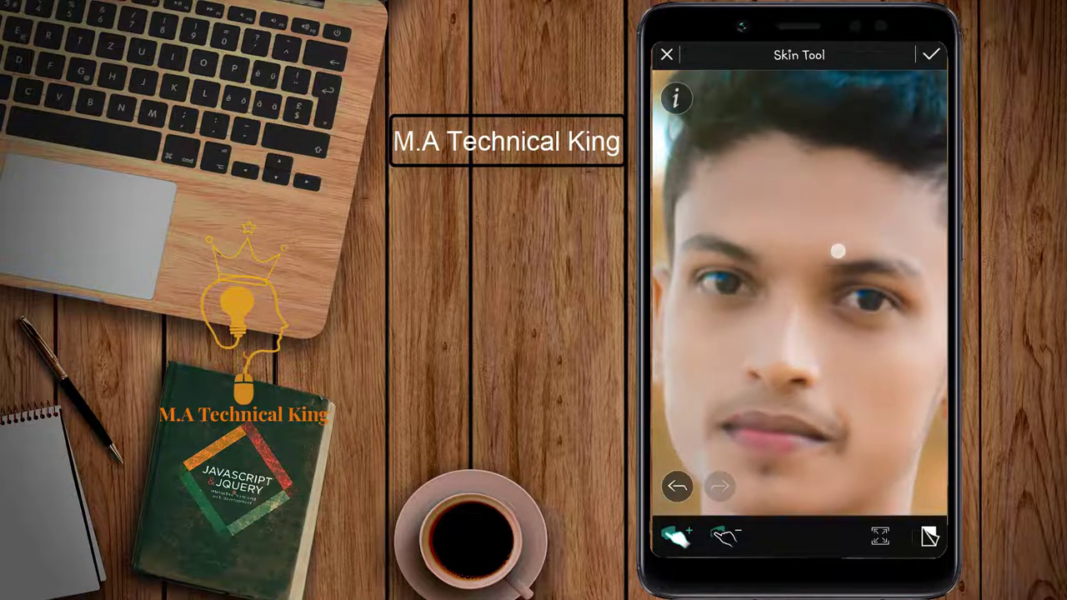
pyautogui.scroll(-3, 833, 307)
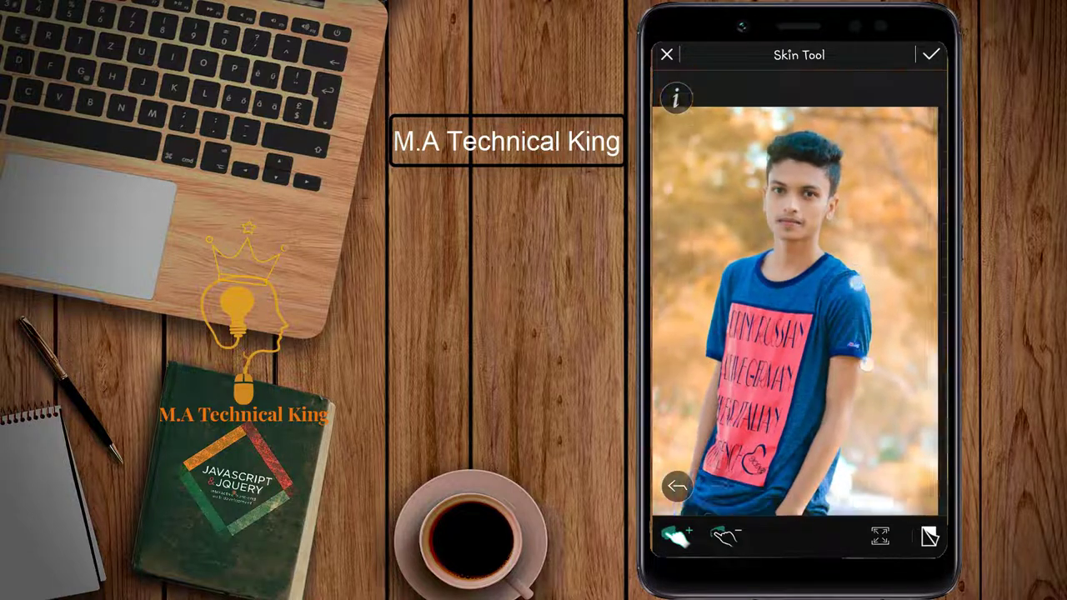
# Brush extra smoothing over the arm, hand, head area and photo edges.
pyautogui.scroll(2, 799, 291)
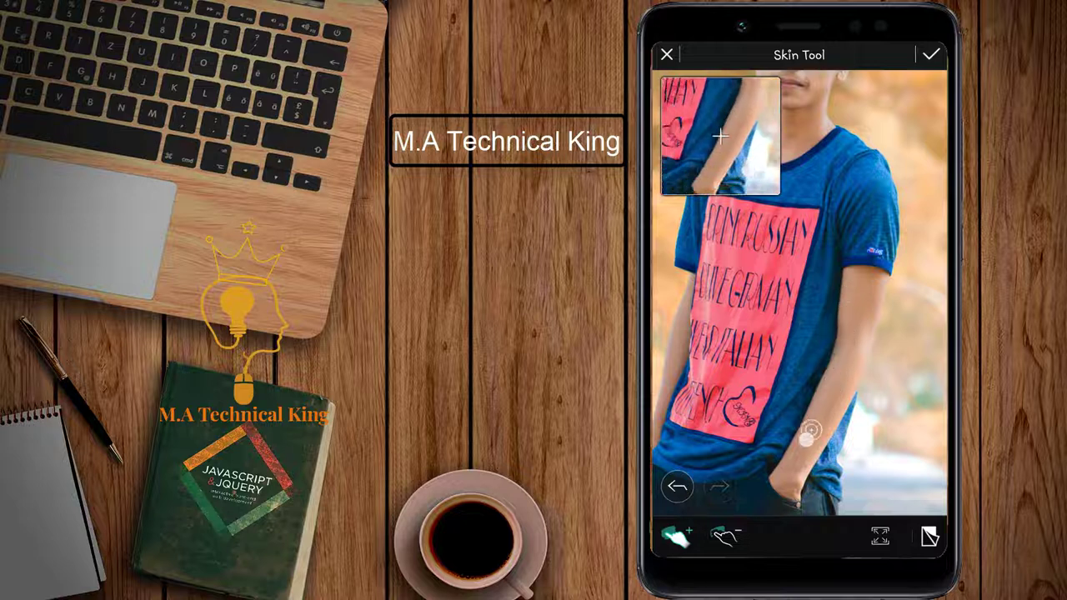
pyautogui.scroll(-2, 796, 329)
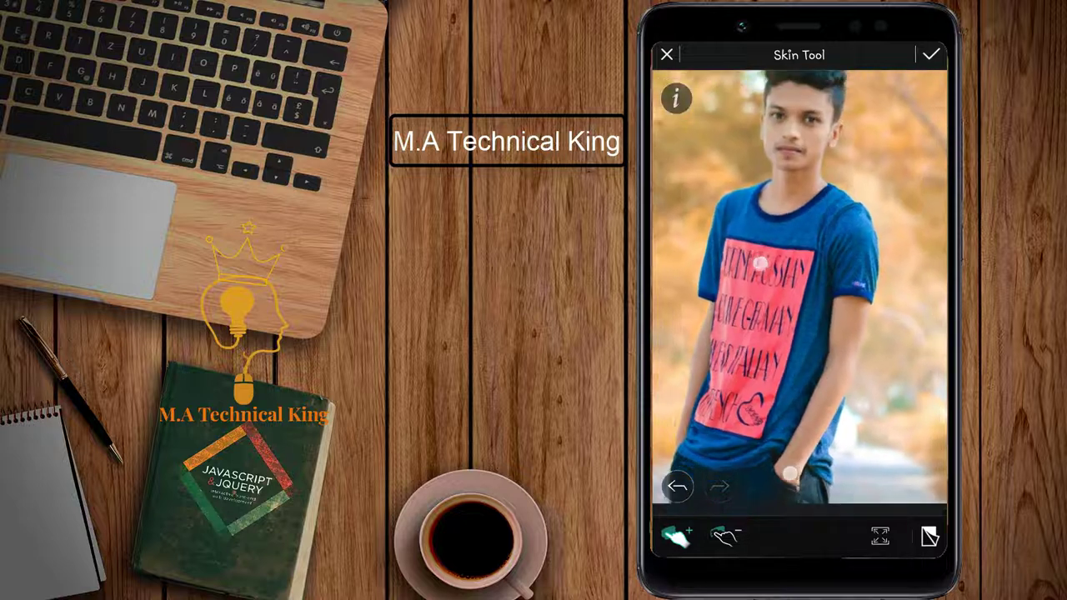
pyautogui.moveTo(722, 358); pyautogui.dragTo(703, 440)
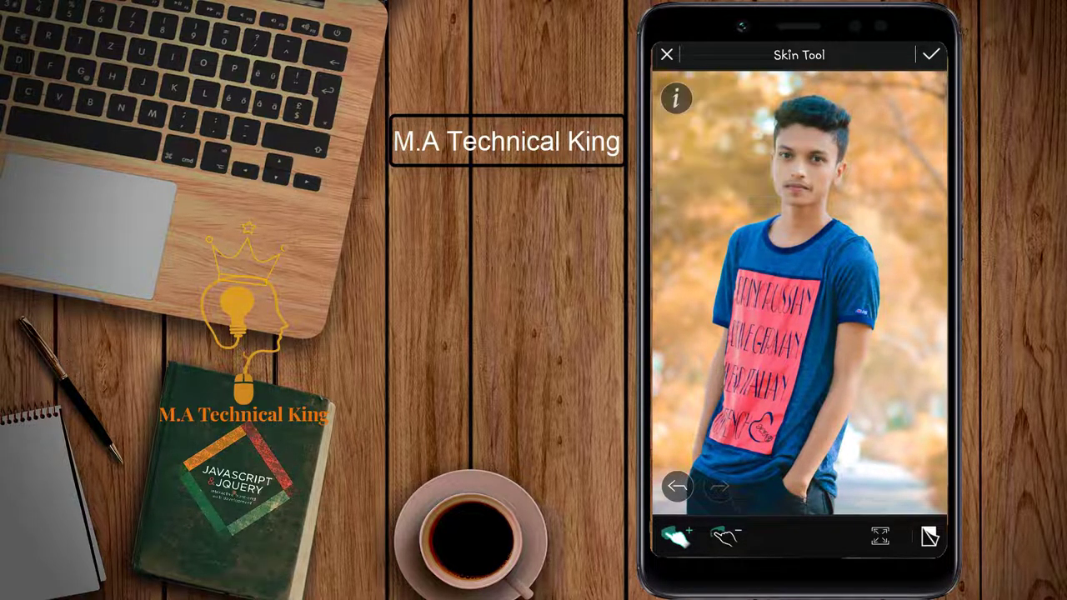
pyautogui.moveTo(817, 452); pyautogui.dragTo(809, 472)
pyautogui.moveTo(923, 125); pyautogui.dragTo(926, 462)
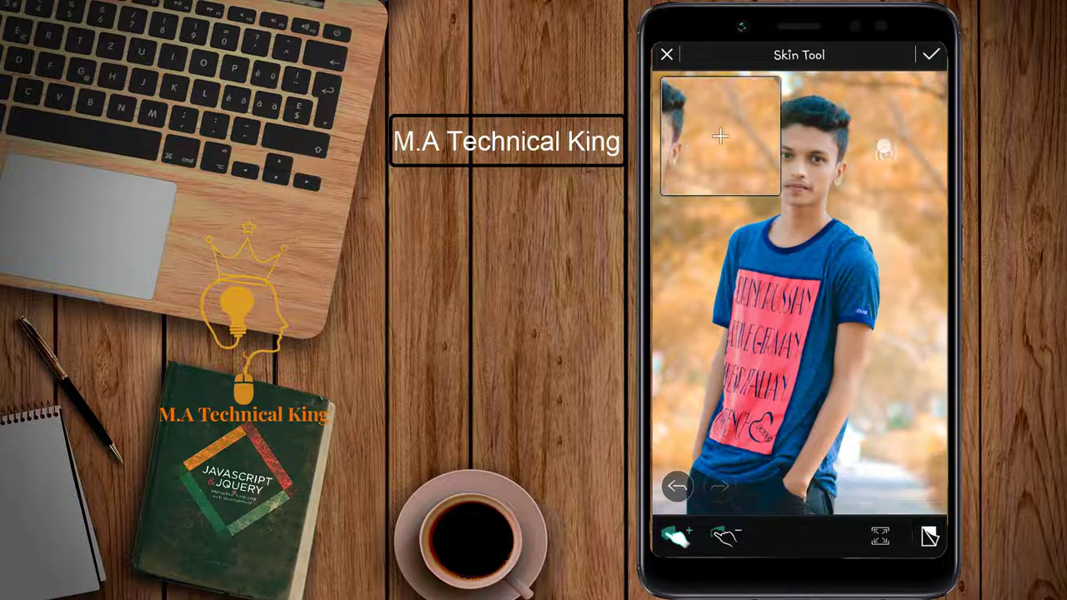
pyautogui.moveTo(885, 151)
pyautogui.mouseDown()
pyautogui.moveTo(867, 177)
pyautogui.moveTo(907, 415)
pyautogui.mouseUp()
pyautogui.moveTo(864, 95)
pyautogui.mouseDown()
pyautogui.moveTo(685, 75)
pyautogui.moveTo(660, 211)
pyautogui.moveTo(691, 180)
pyautogui.moveTo(667, 249)
pyautogui.moveTo(669, 406)
pyautogui.mouseUp()
pyautogui.moveTo(706, 225); pyautogui.dragTo(717, 215)
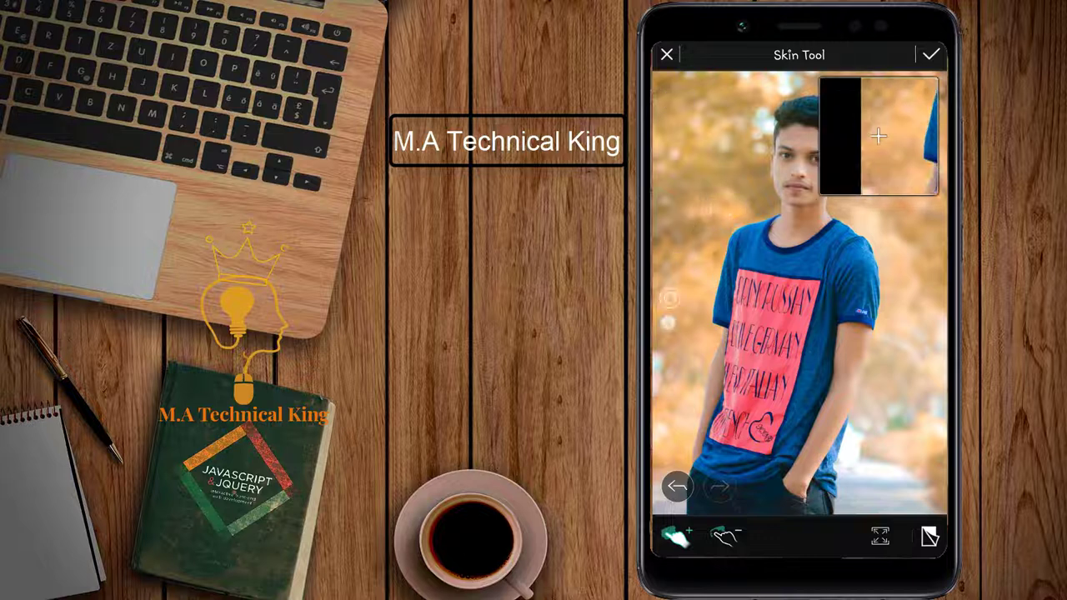
pyautogui.moveTo(664, 390); pyautogui.dragTo(665, 396)
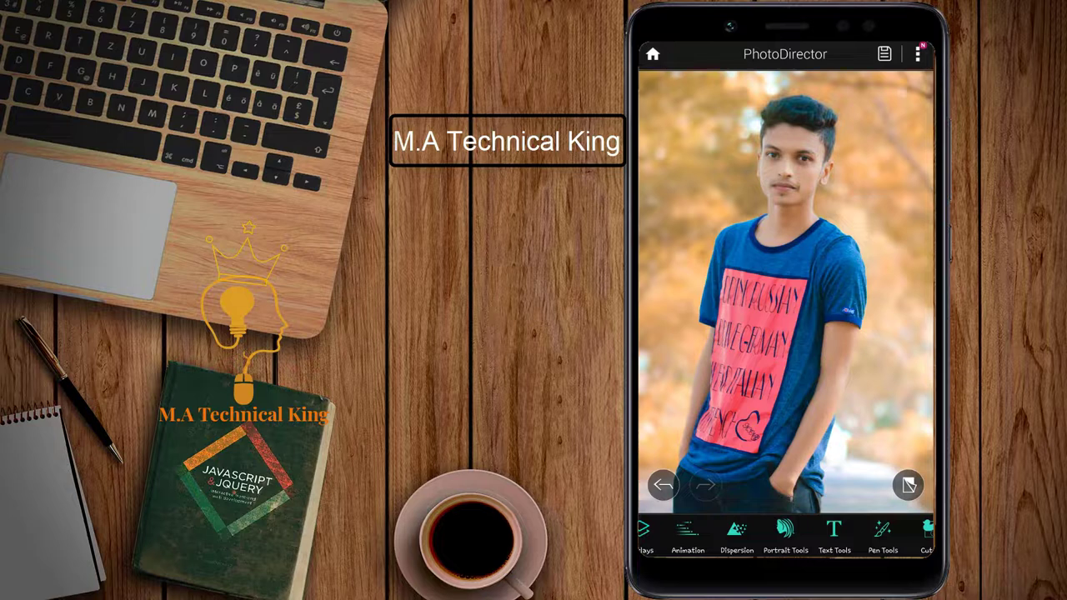
# Set the HSL orange lightness to 4 and apply it.
pyautogui.hscroll(-3, 785, 537)
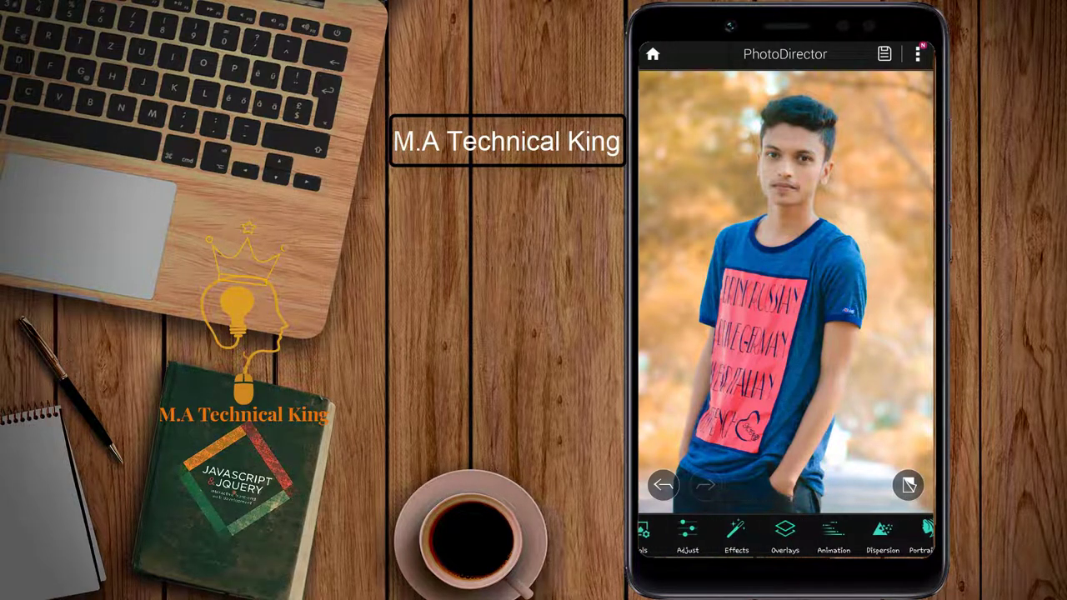
pyautogui.moveTo(812, 525)
pyautogui.mouseDown()
pyautogui.moveTo(883, 530)
pyautogui.moveTo(662, 533)
pyautogui.mouseUp()
pyautogui.click(711, 533)
pyautogui.click(909, 533)
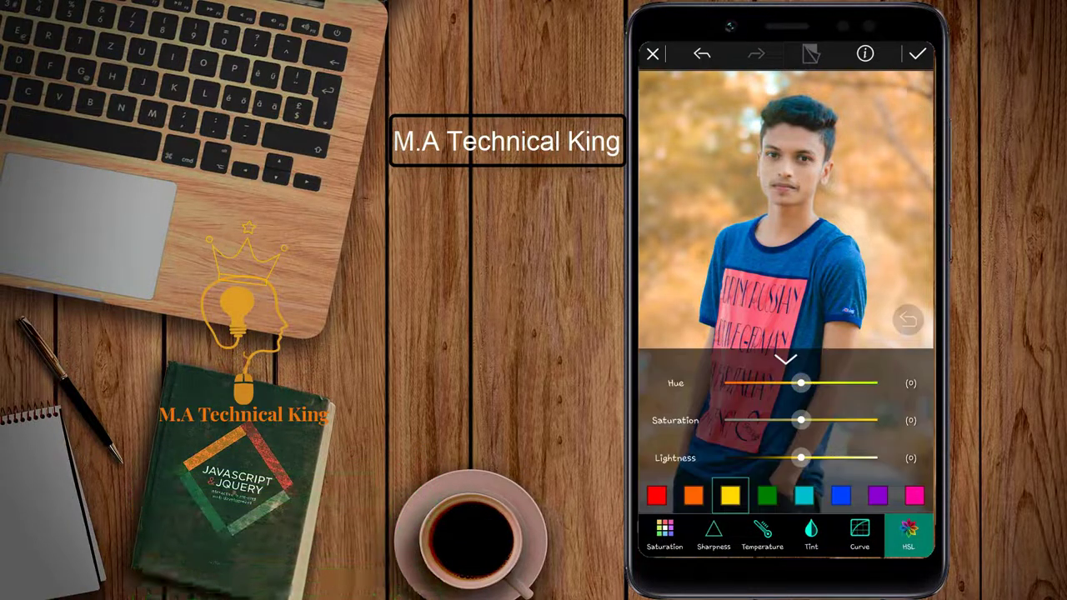
pyautogui.moveTo(800, 382); pyautogui.dragTo(781, 393)
pyautogui.click(767, 495)
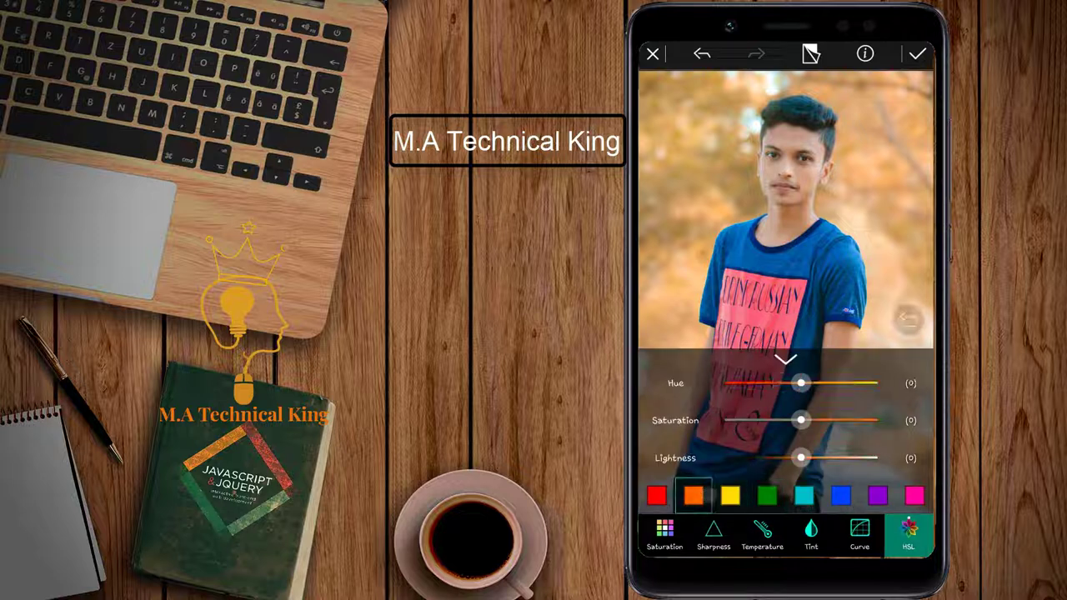
pyautogui.moveTo(800, 457); pyautogui.dragTo(811, 458)
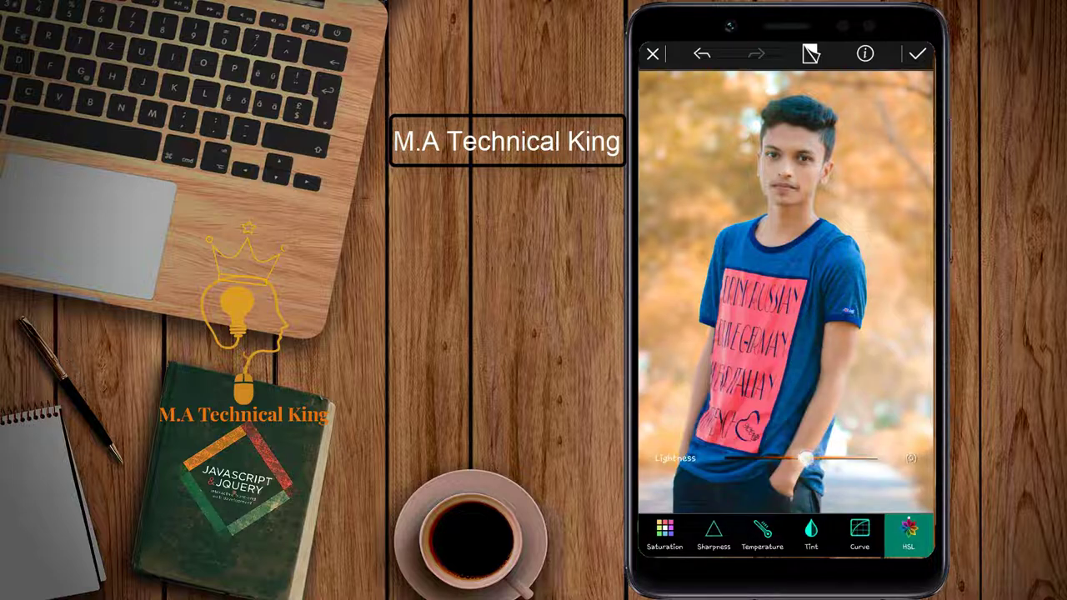
pyautogui.moveTo(810, 458); pyautogui.dragTo(810, 458)
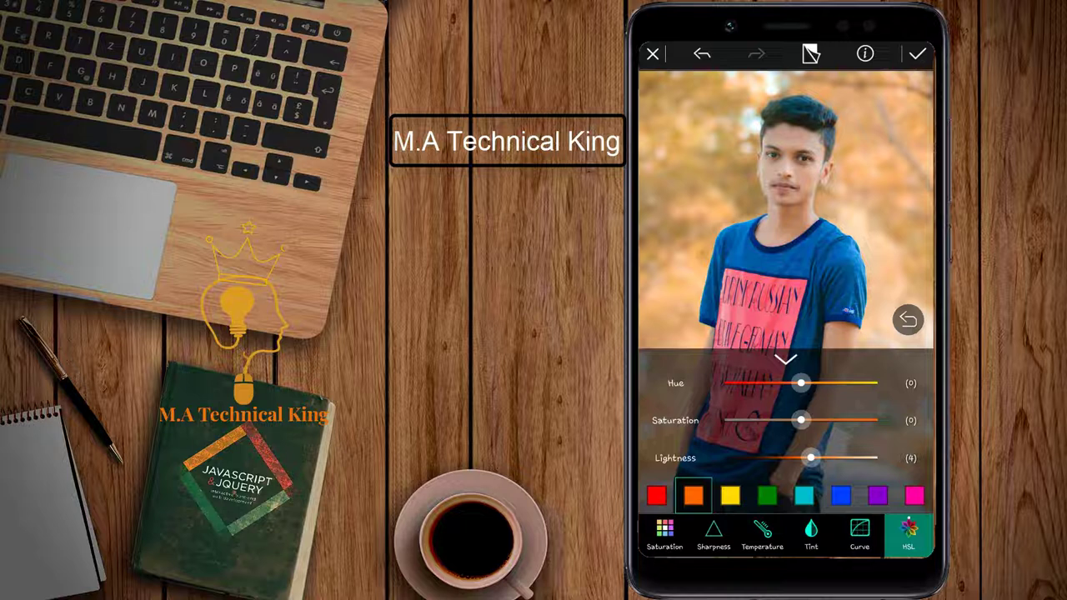
pyautogui.click(922, 54)
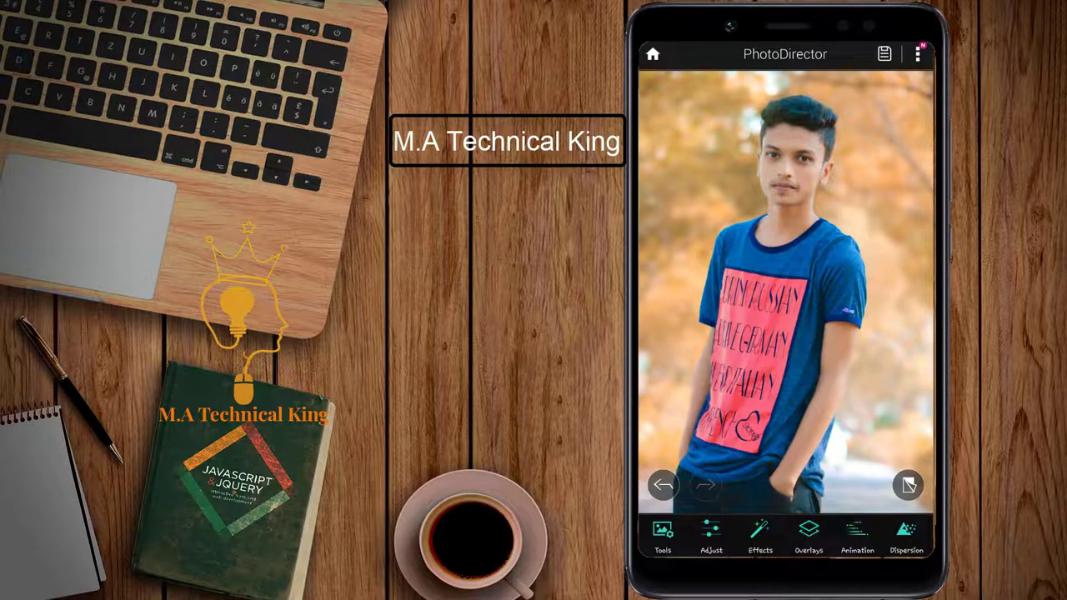
# Add a Linear blur with the sharp band rotated vertical around the man.
pyautogui.click(760, 537)
pyautogui.moveTo(917, 494); pyautogui.dragTo(807, 493)
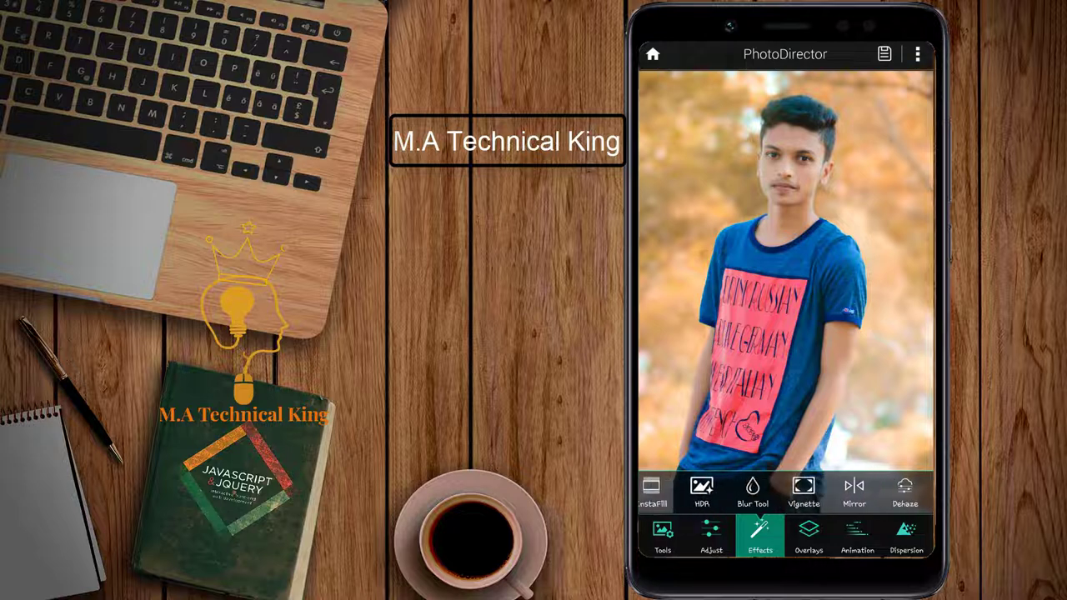
pyautogui.click(753, 491)
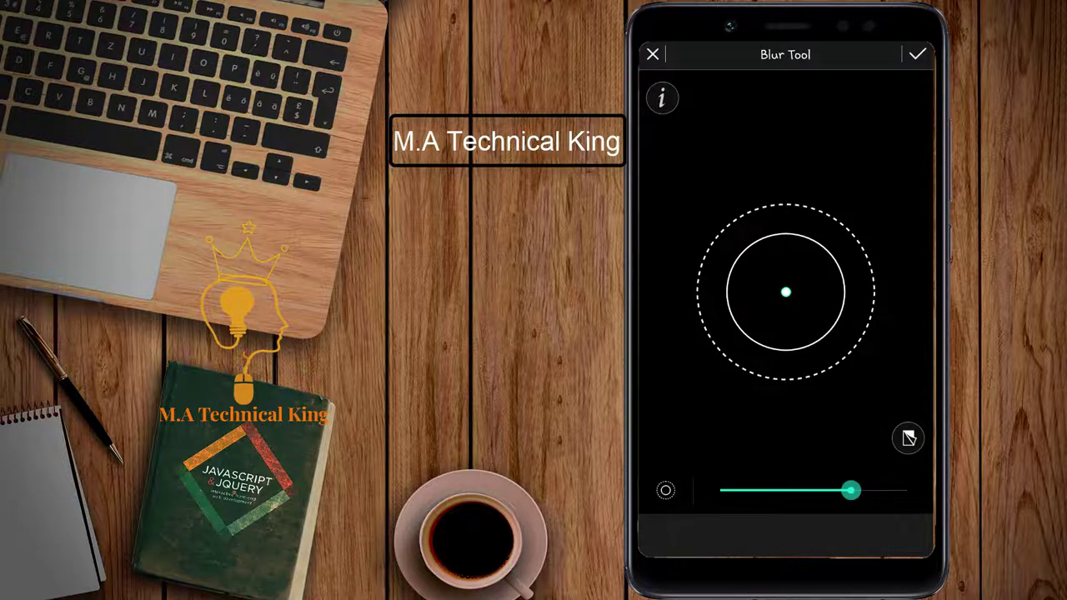
pyautogui.click(785, 535)
pyautogui.moveTo(755, 436)
pyautogui.mouseDown()
pyautogui.moveTo(883, 362)
pyautogui.moveTo(884, 320)
pyautogui.mouseUp()
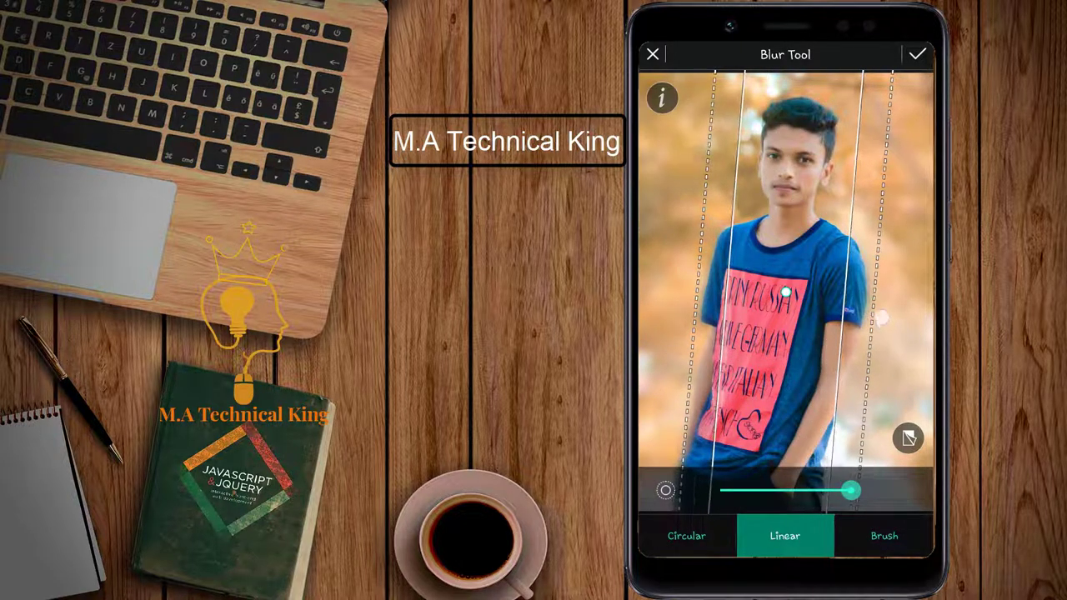
pyautogui.moveTo(883, 321)
pyautogui.mouseDown()
pyautogui.moveTo(910, 292)
pyautogui.moveTo(876, 292)
pyautogui.moveTo(898, 292)
pyautogui.mouseUp()
# Widen the blur falloff, reduce the blur strength slightly, and apply it.
pyautogui.moveTo(653, 419); pyautogui.dragTo(643, 420)
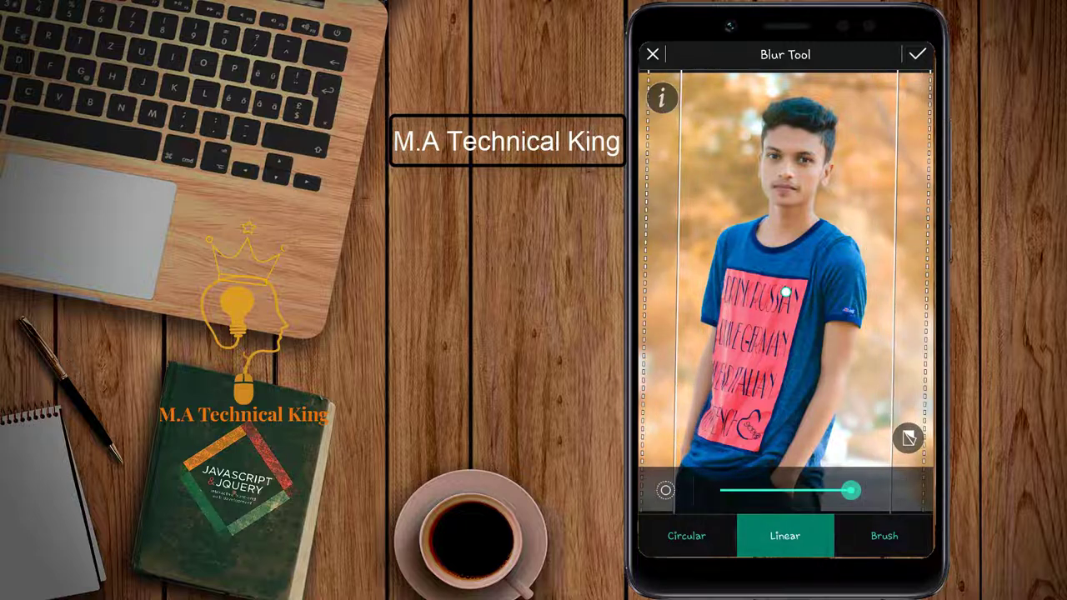
pyautogui.click(762, 490)
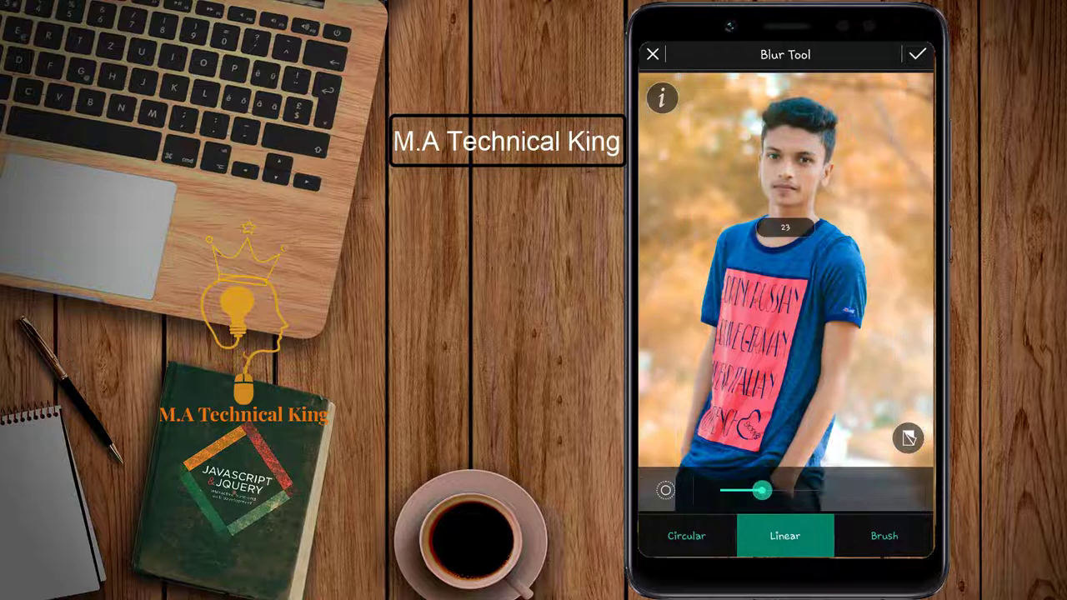
pyautogui.moveTo(762, 490); pyautogui.dragTo(747, 490)
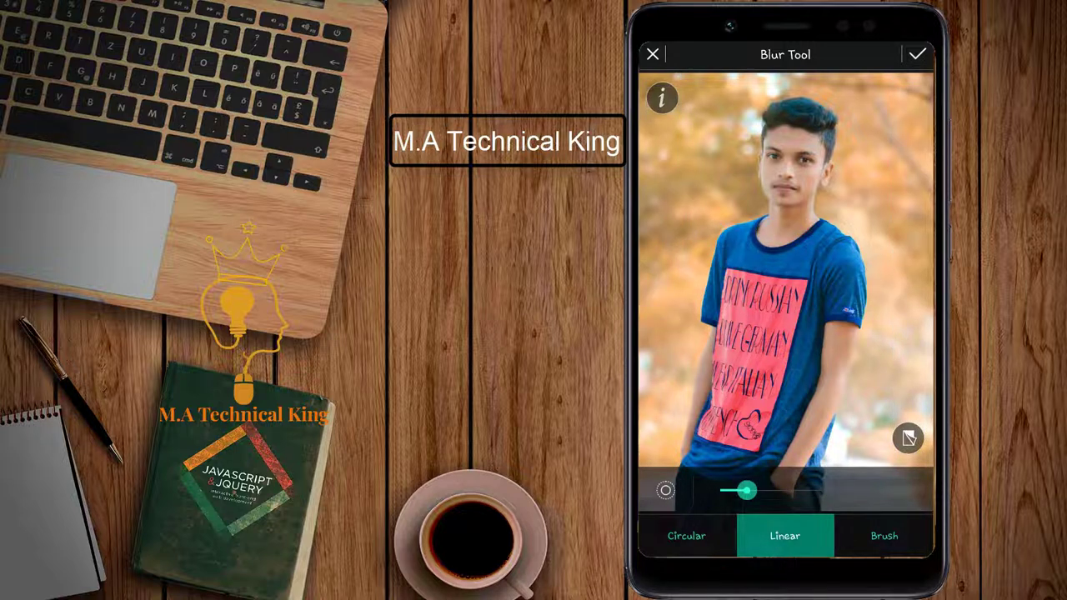
pyautogui.click(917, 54)
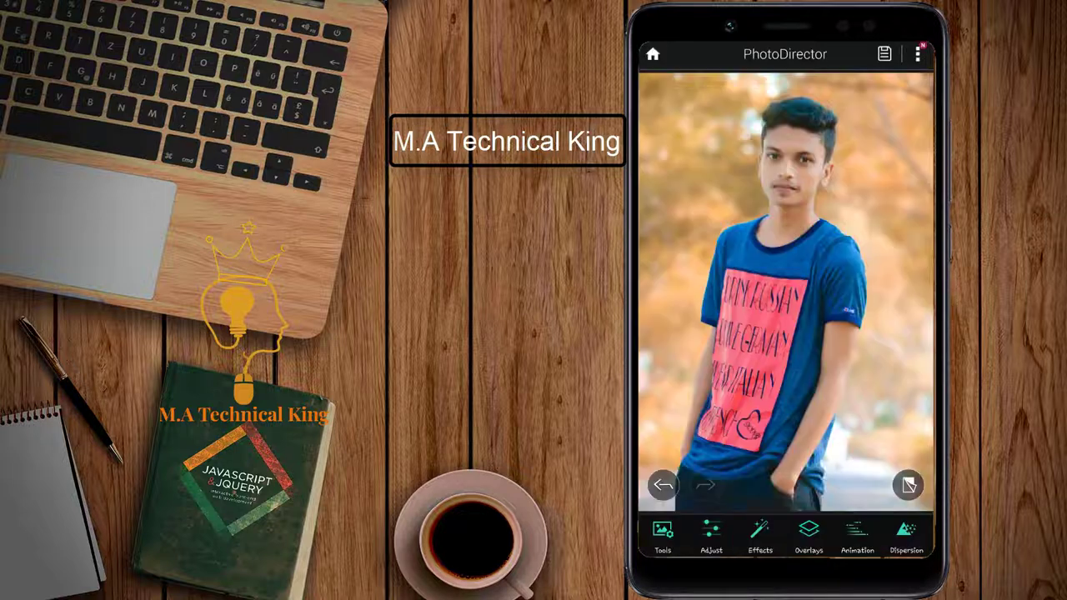
pyautogui.click(663, 534)
pyautogui.click(805, 492)
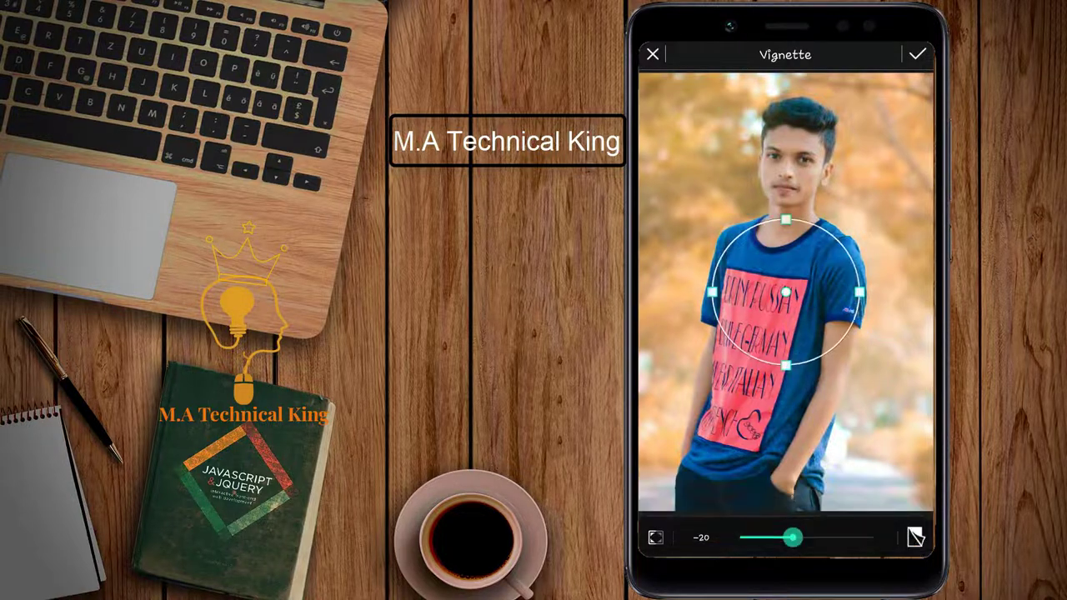
pyautogui.moveTo(790, 365); pyautogui.dragTo(786, 443)
pyautogui.moveTo(741, 250); pyautogui.dragTo(685, 226)
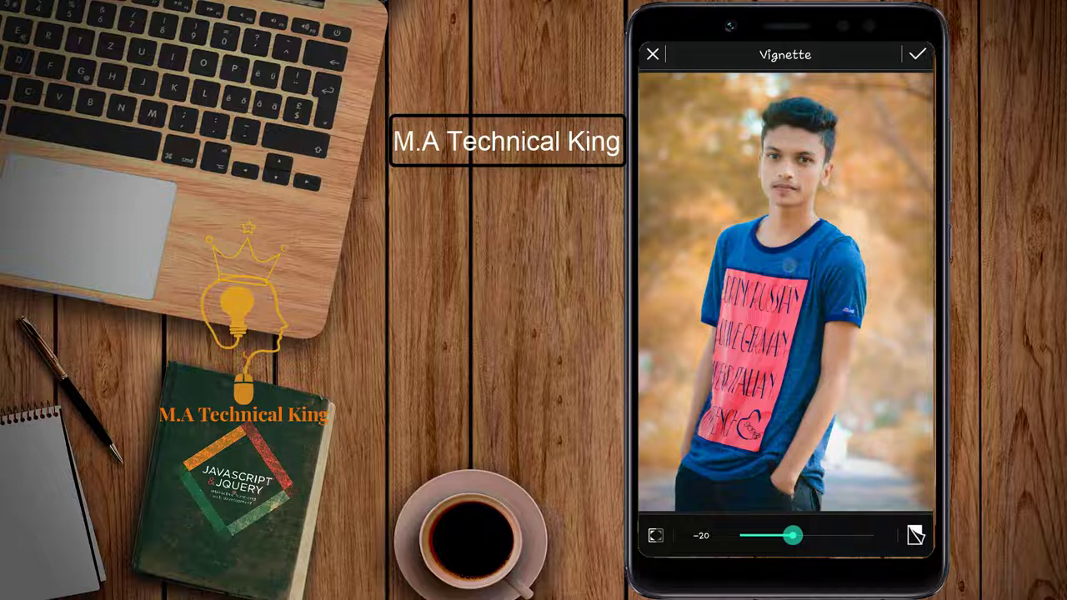
pyautogui.moveTo(785, 292); pyautogui.dragTo(775, 258)
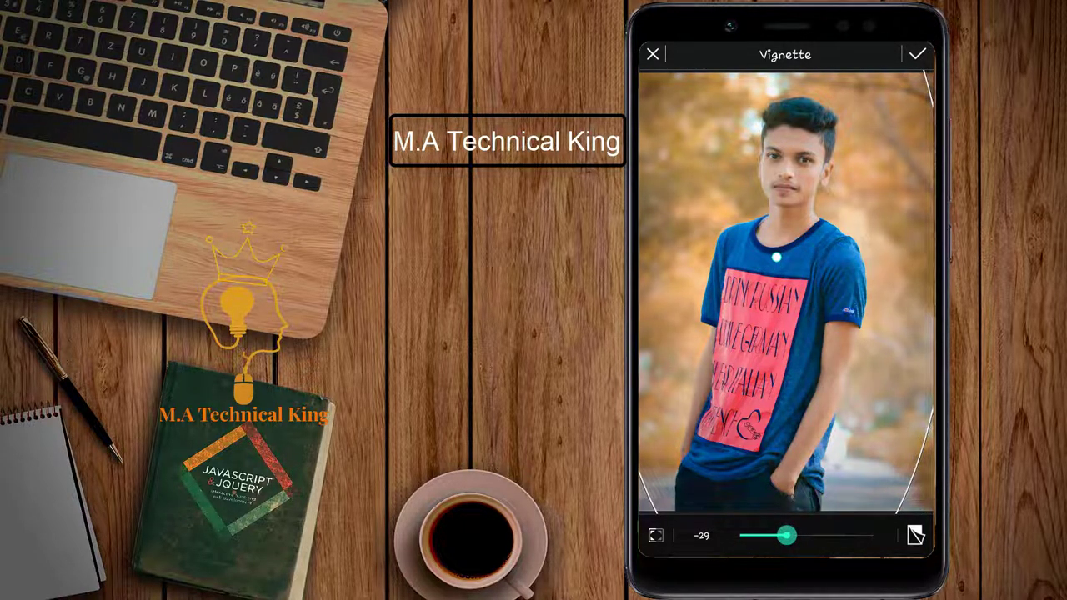
pyautogui.click(655, 535)
pyautogui.click(675, 500)
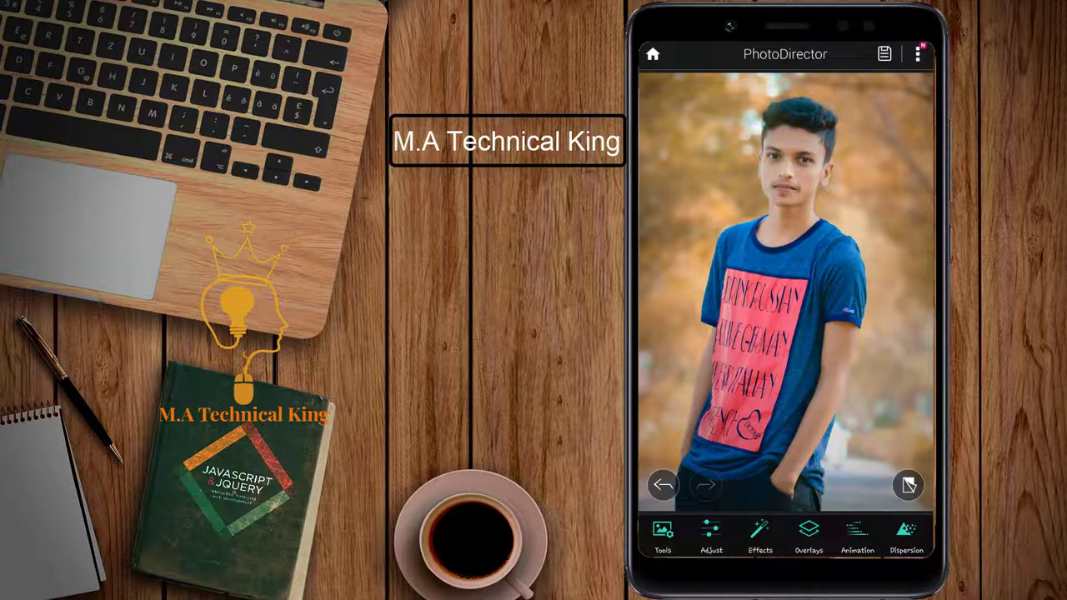
# Add an enlarged, raised vignette with shade -25 and feather 57, and apply it.
pyautogui.click(760, 535)
pyautogui.click(803, 492)
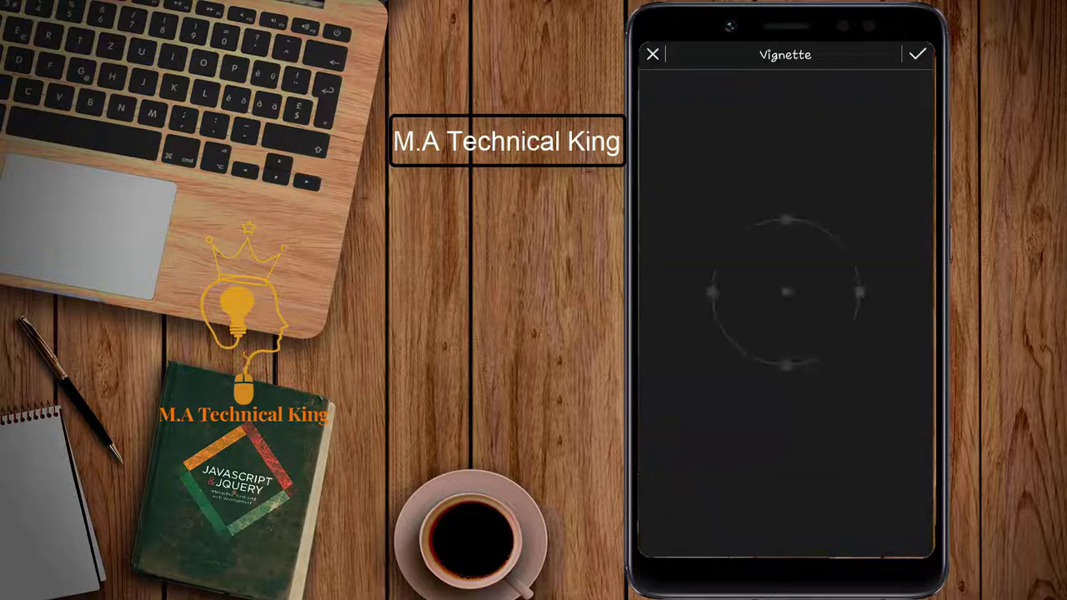
pyautogui.moveTo(786, 369); pyautogui.dragTo(786, 466)
pyautogui.moveTo(859, 291); pyautogui.dragTo(924, 292)
pyautogui.moveTo(800, 341); pyautogui.dragTo(829, 383)
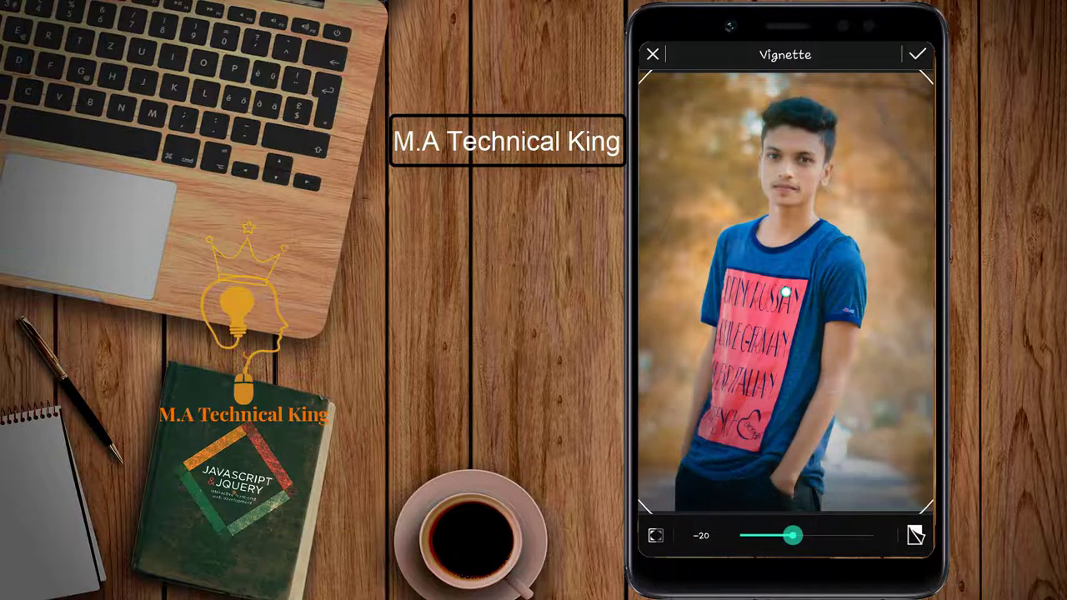
pyautogui.moveTo(785, 291)
pyautogui.mouseDown()
pyautogui.moveTo(785, 254)
pyautogui.moveTo(796, 280)
pyautogui.moveTo(813, 278)
pyautogui.mouseUp()
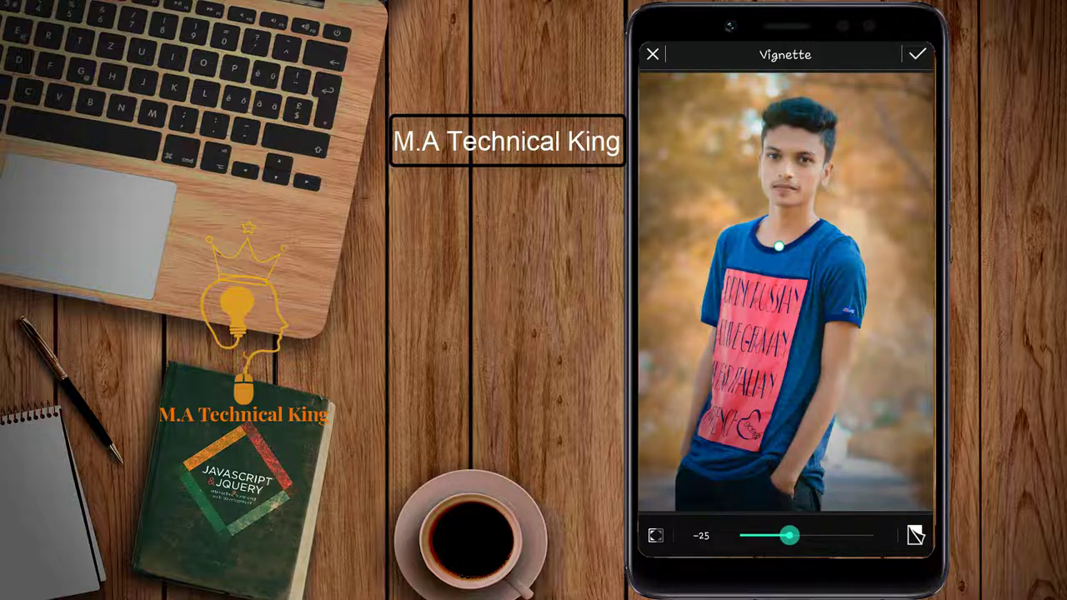
pyautogui.click(655, 535)
pyautogui.click(692, 500)
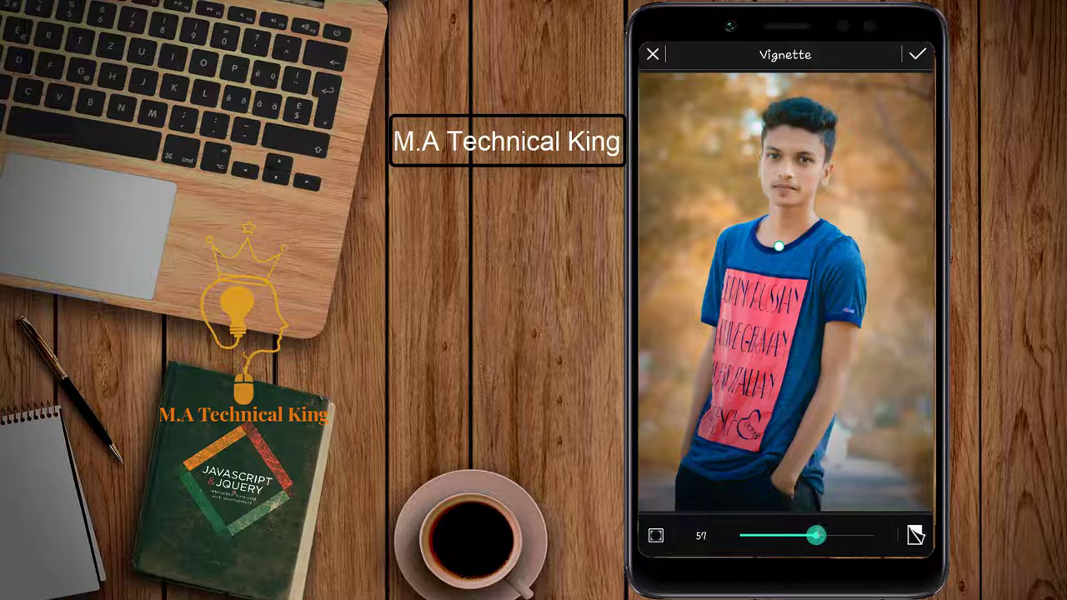
pyautogui.click(917, 55)
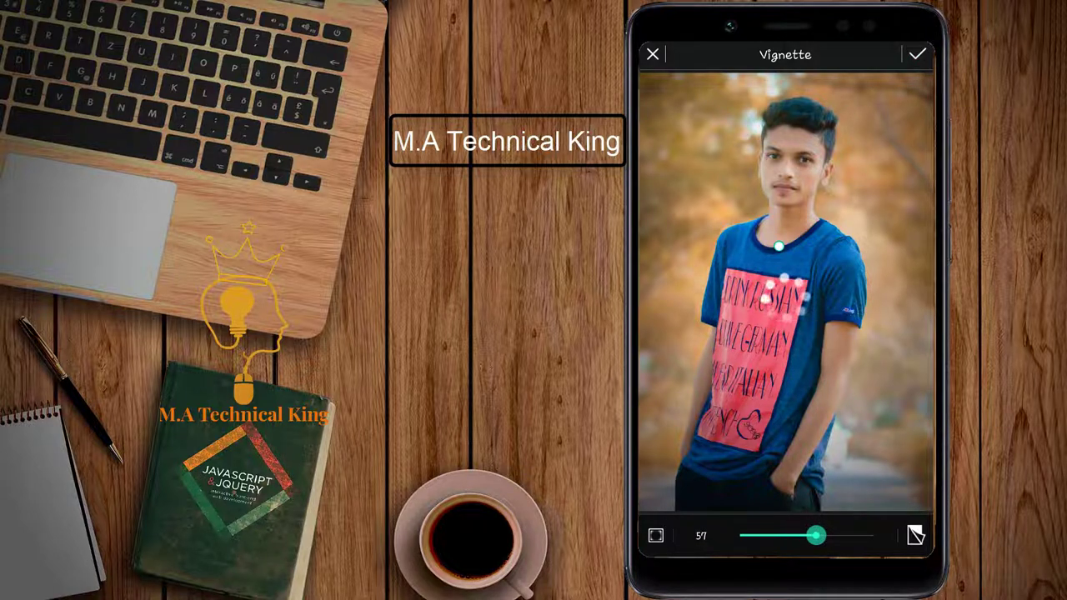
# Raise the orange lightness to 6, shift the hue to -2, and apply the HSL change.
pyautogui.click(909, 485)
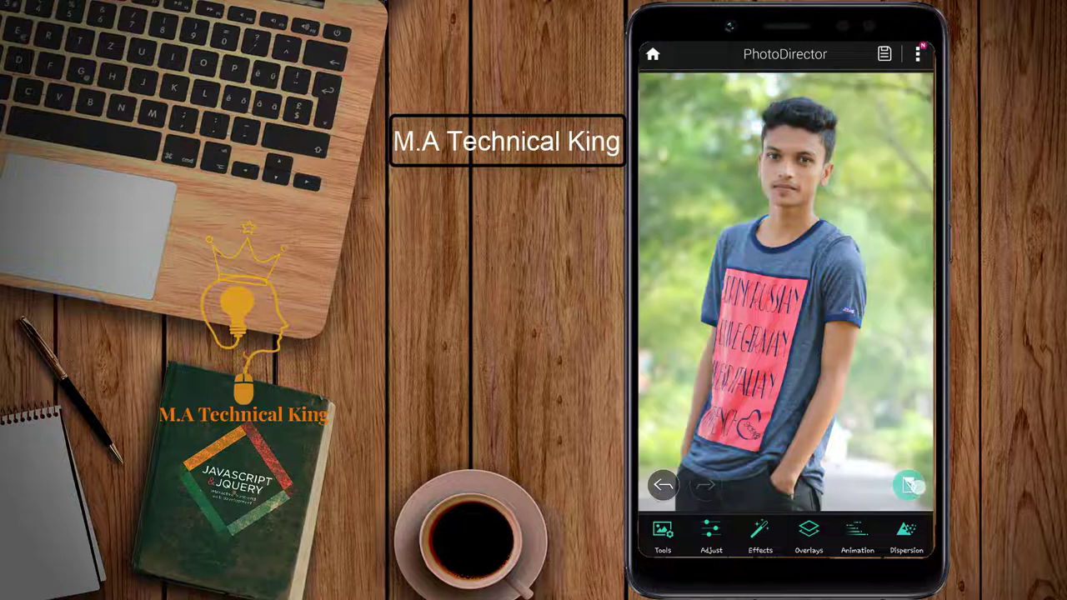
pyautogui.click(711, 533)
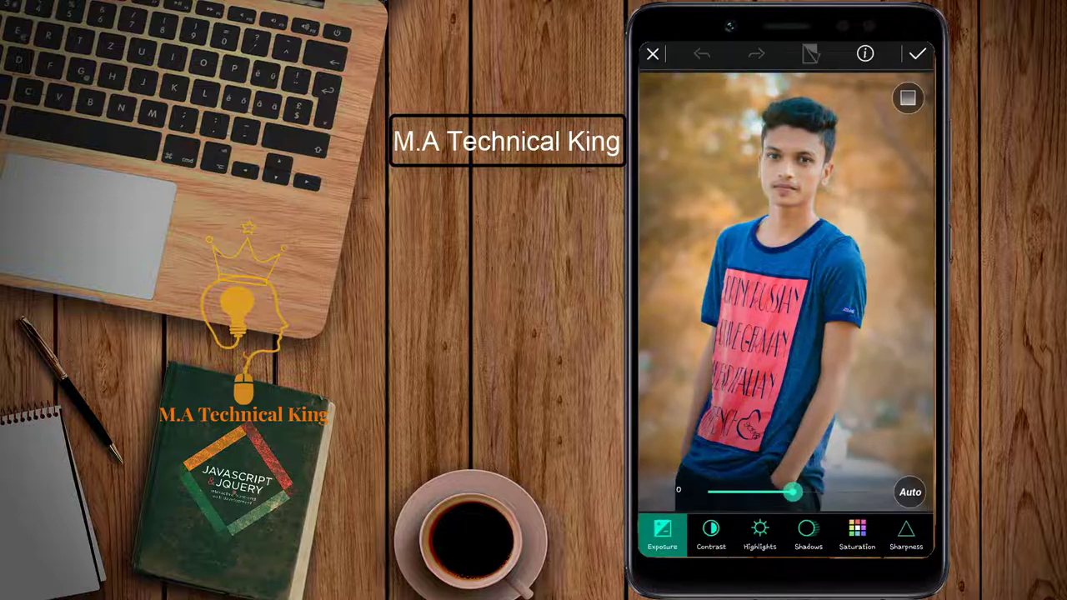
pyautogui.moveTo(902, 530); pyautogui.dragTo(788, 545)
pyautogui.click(906, 538)
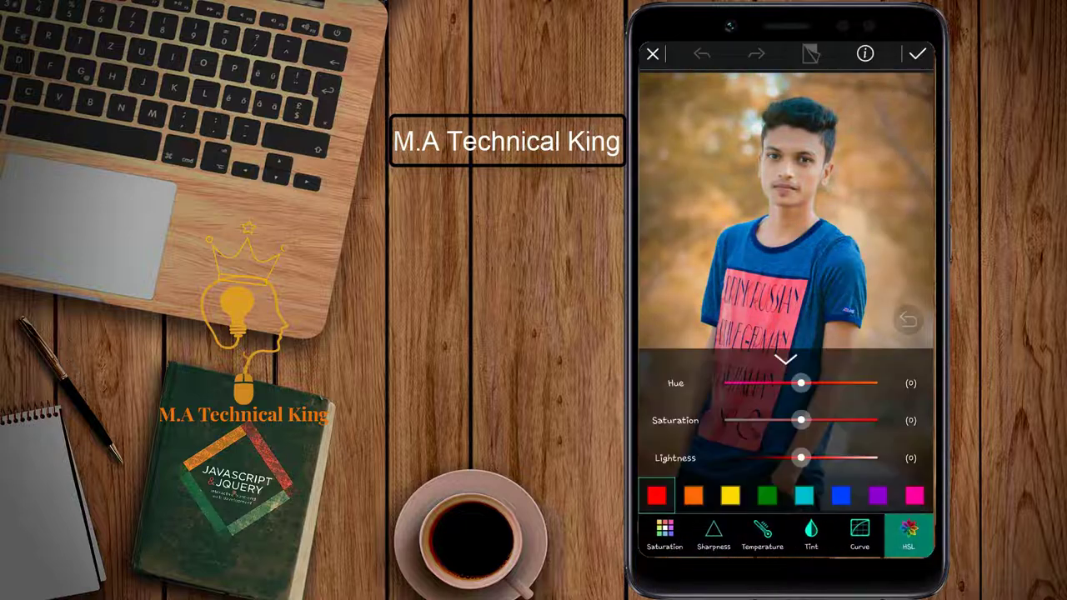
pyautogui.click(707, 495)
pyautogui.moveTo(800, 457)
pyautogui.mouseDown()
pyautogui.moveTo(815, 458)
pyautogui.moveTo(802, 458)
pyautogui.mouseUp()
pyautogui.click(729, 496)
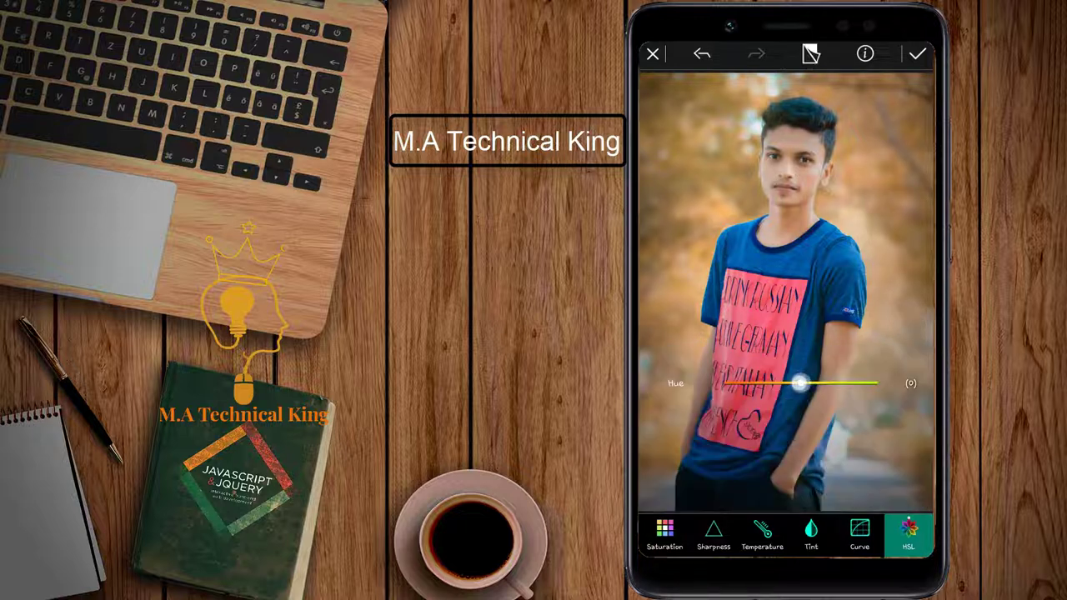
pyautogui.moveTo(800, 383); pyautogui.dragTo(792, 382)
pyautogui.click(767, 496)
pyautogui.click(916, 53)
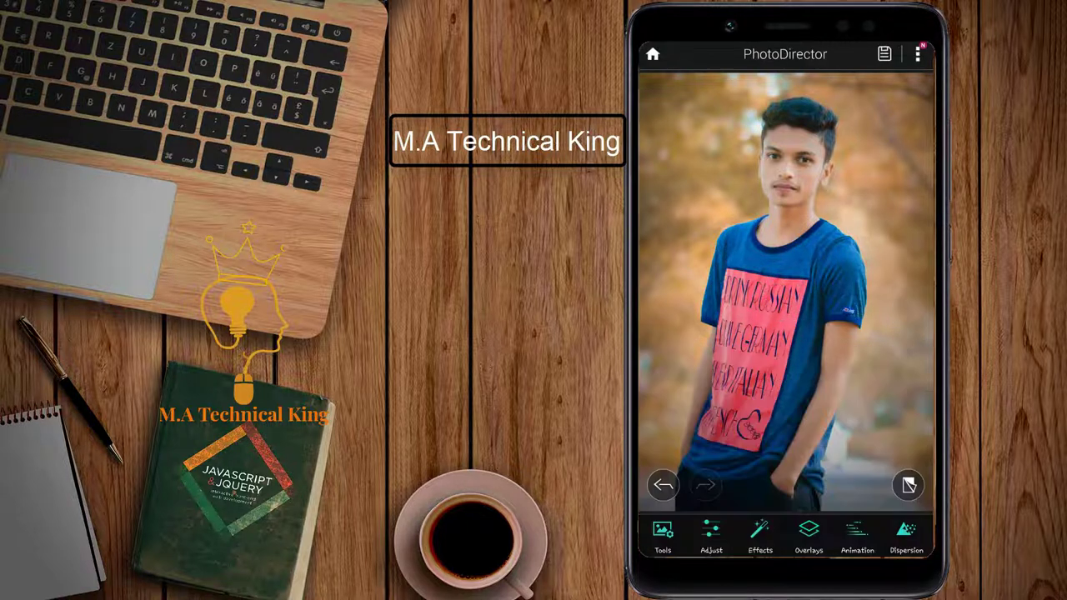
pyautogui.click(662, 533)
pyautogui.moveTo(883, 534); pyautogui.dragTo(716, 534)
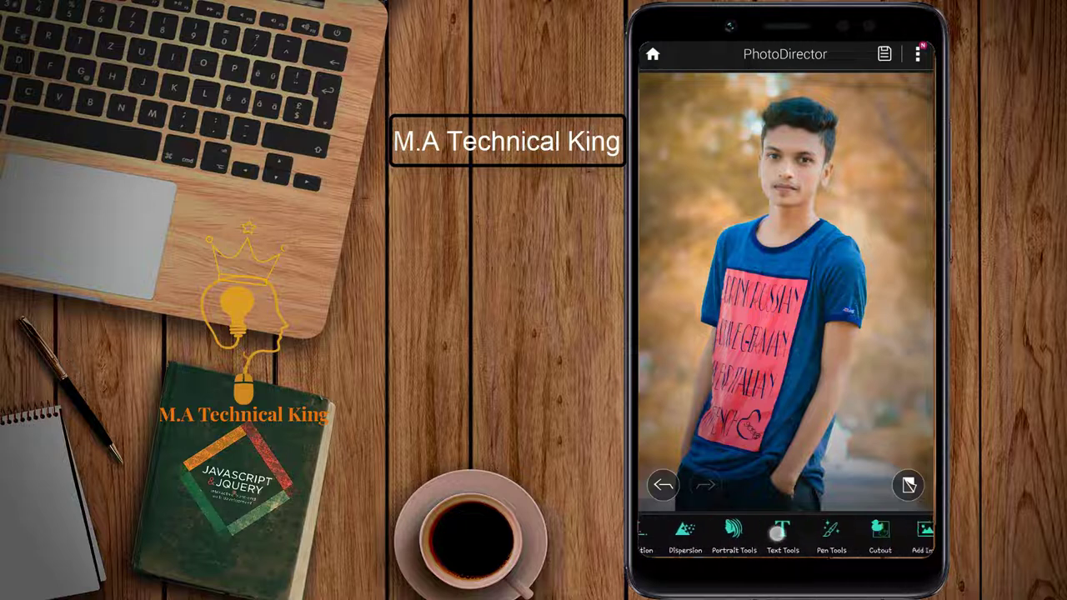
pyautogui.click(908, 485)
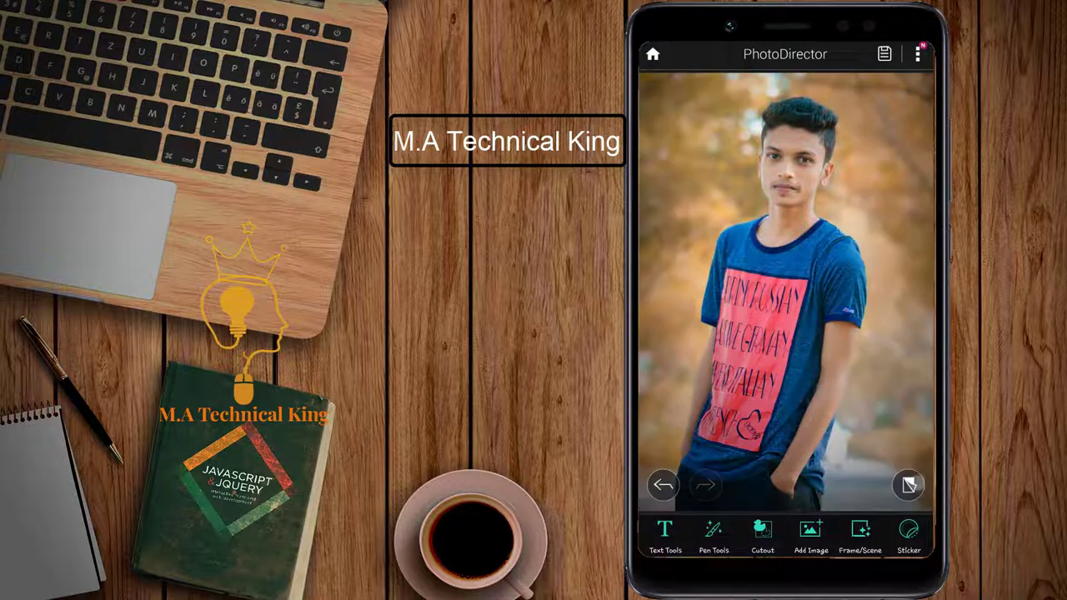
pyautogui.click(908, 485)
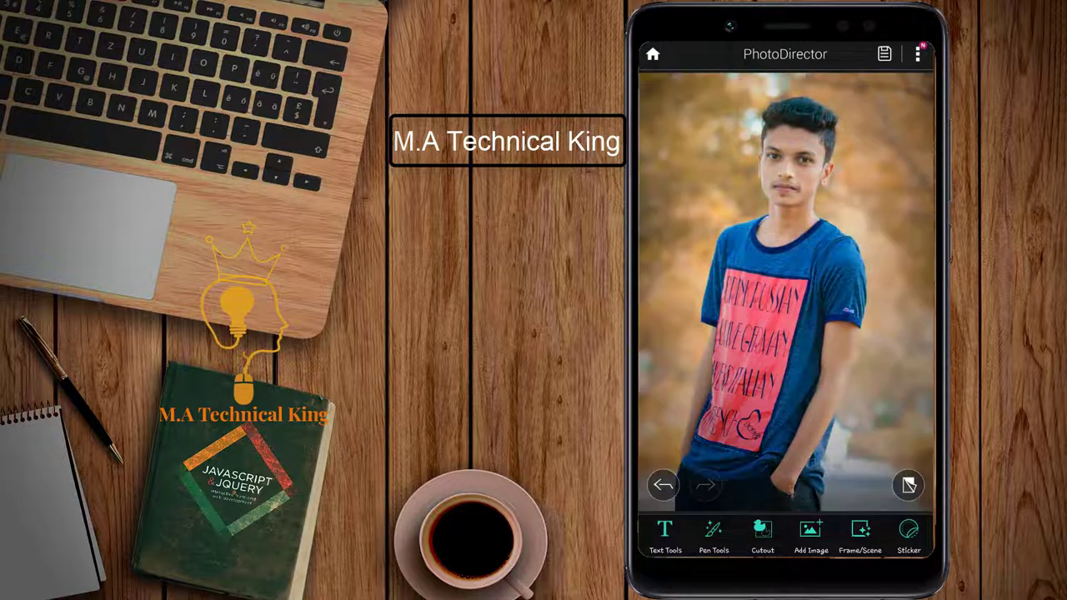